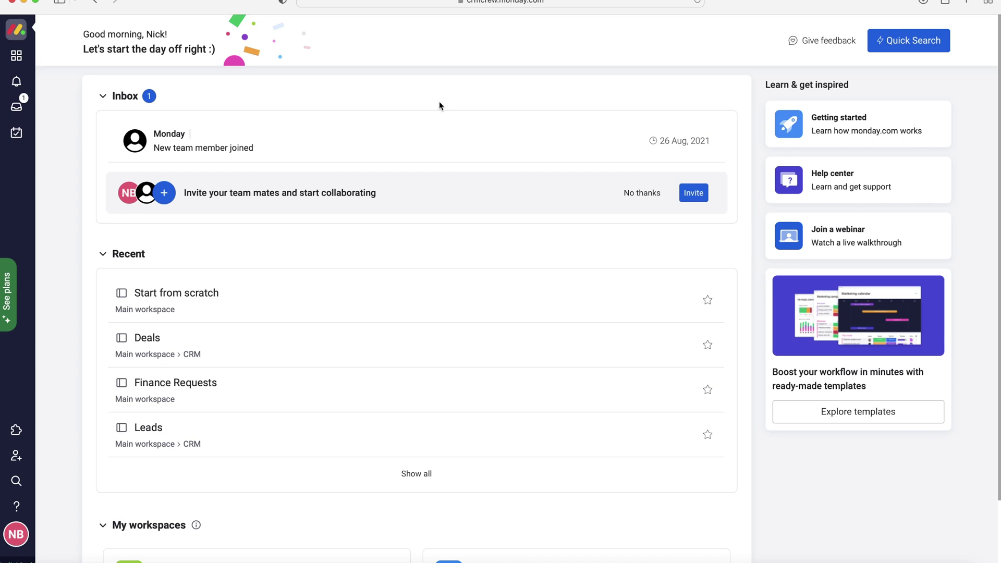
Open Example Workspace and bring up its menu of items to add.
left_click(16, 55)
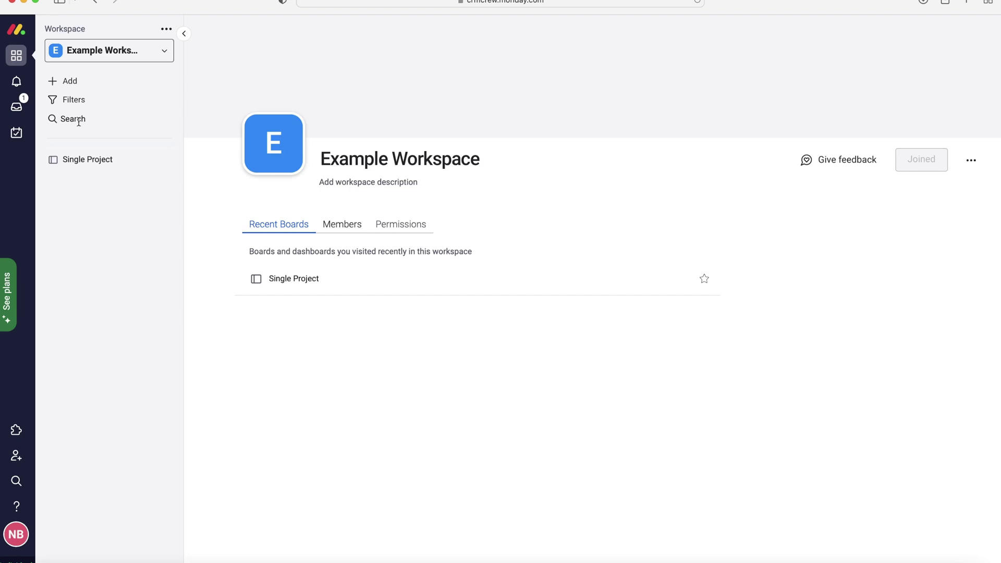
left_click(72, 82)
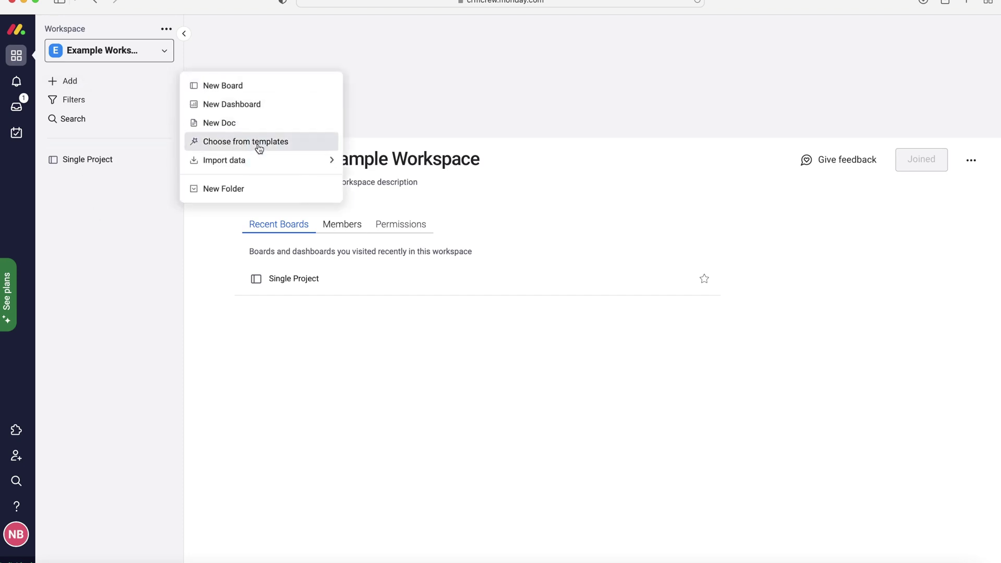
Search the templates for 'event man' and use the Event Management template.
left_click(260, 142)
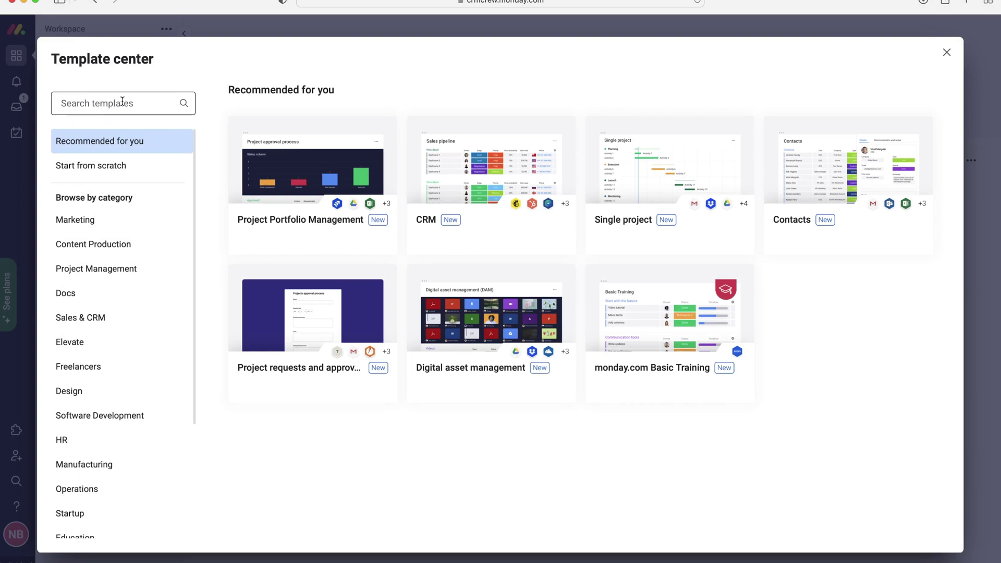
type("event man")
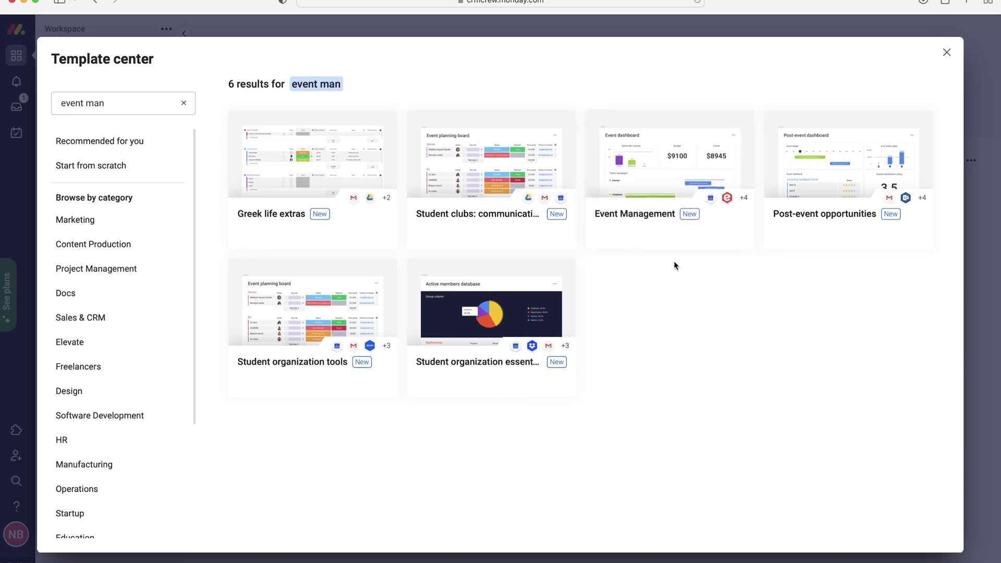
mouse_move(664, 237)
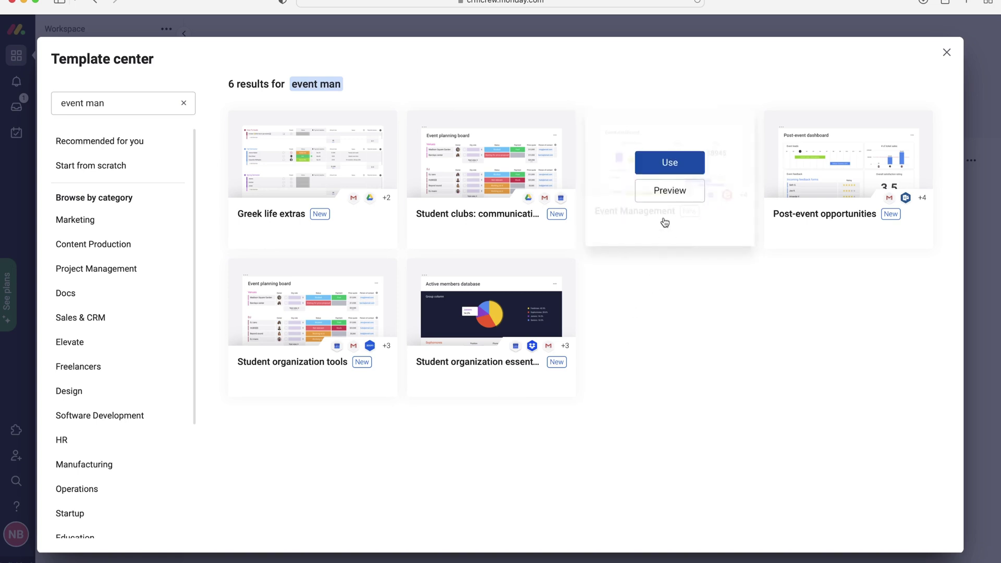
left_click(668, 164)
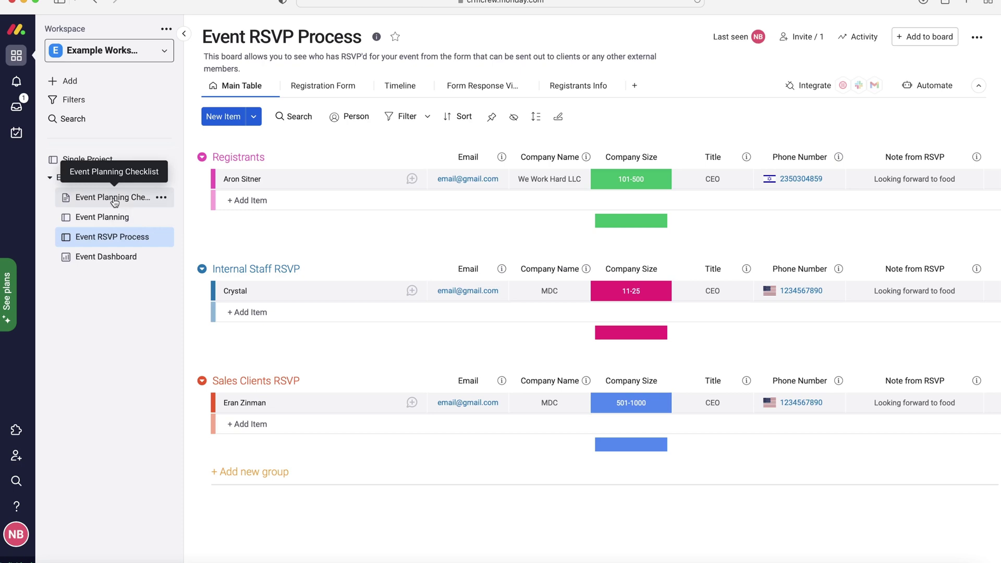
Open the Event Planning Checklist doc, dismiss the Gantt upgrade prompt, and scroll through its Marketing Event plan.
left_click(114, 199)
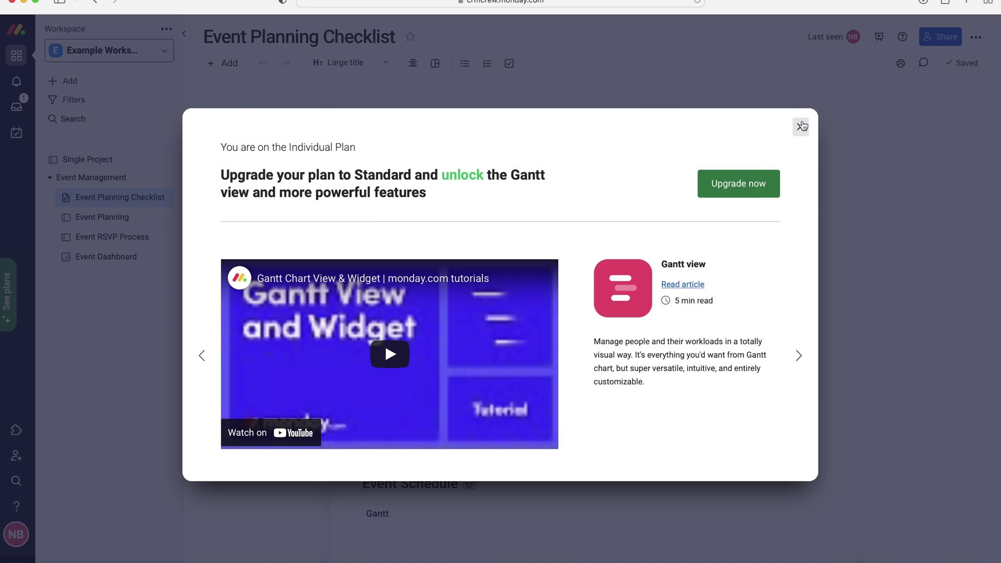
left_click(801, 127)
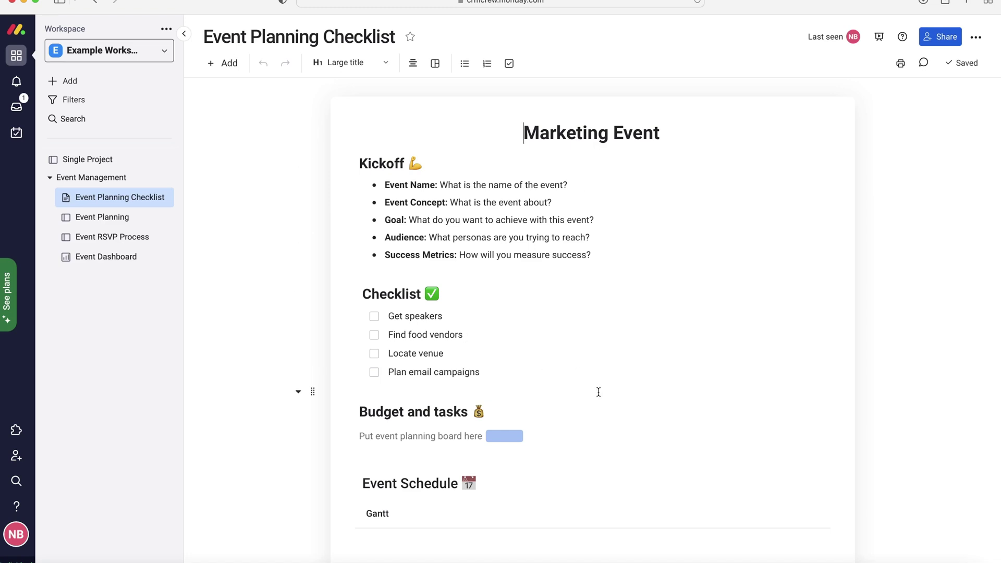
scroll(467, 349, "down", 3)
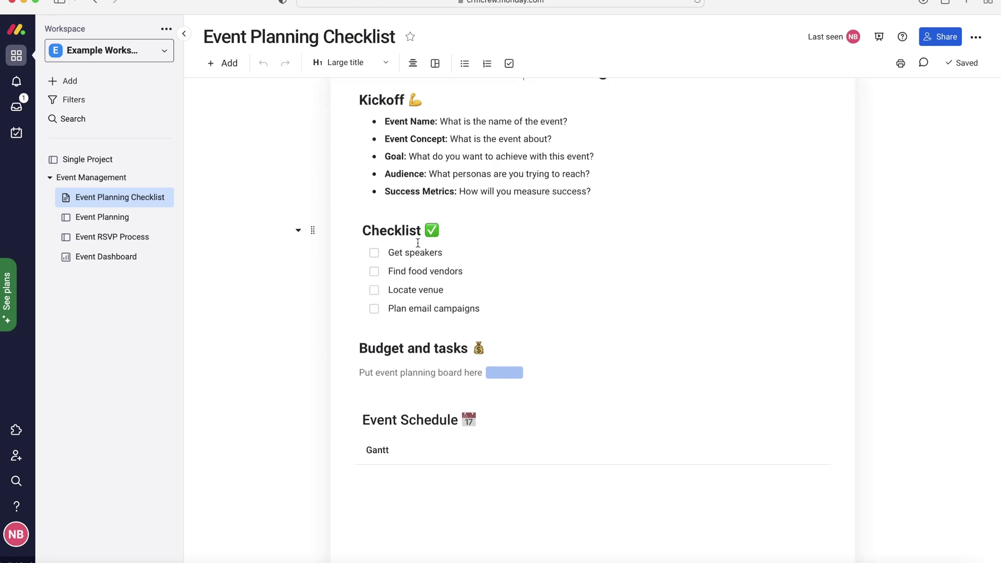
scroll(410, 274, "down", 1)
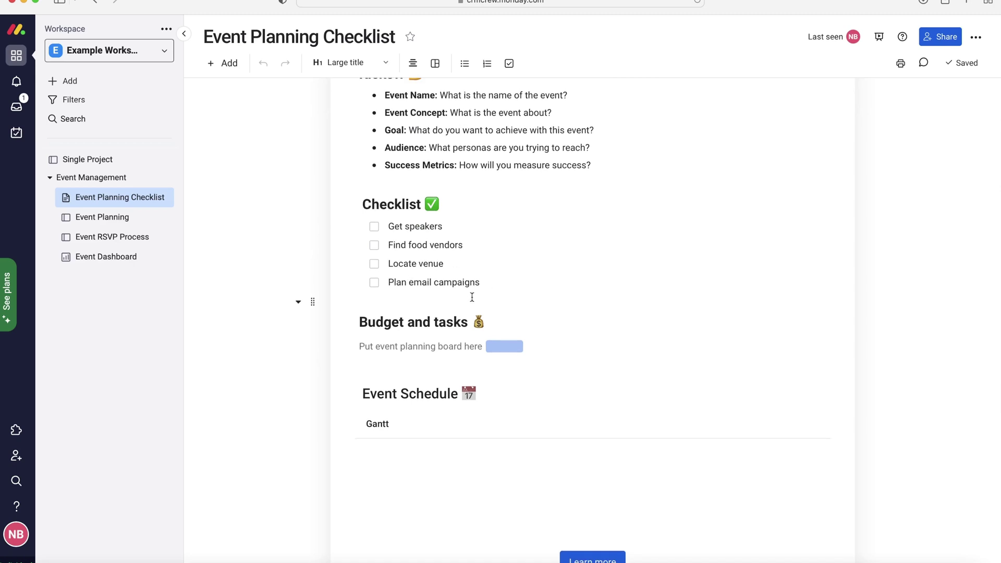
scroll(469, 296, "down", 2)
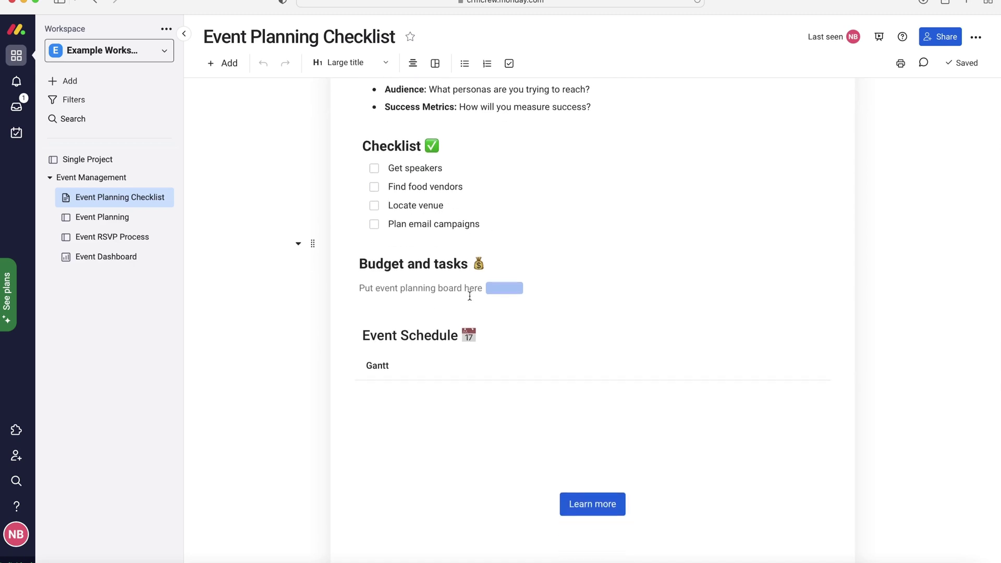
scroll(470, 293, "up", 5)
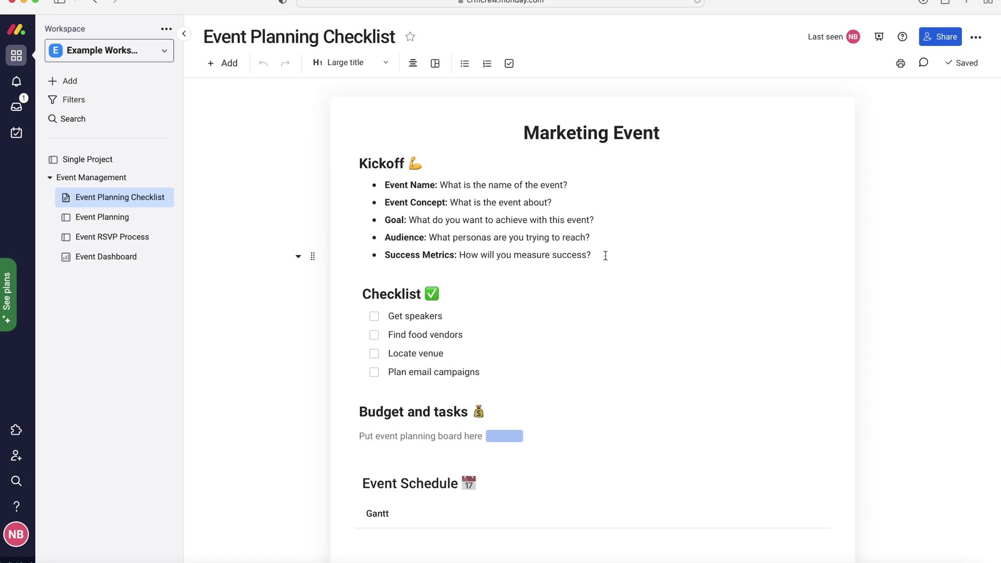
left_click(592, 254)
scroll(626, 255, "down", 2)
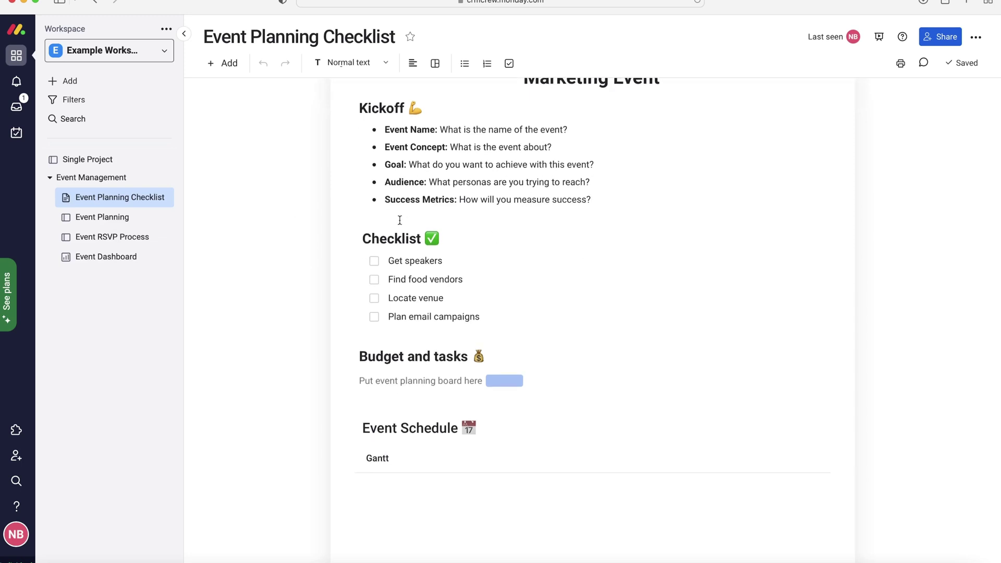
scroll(433, 236, "up", 2)
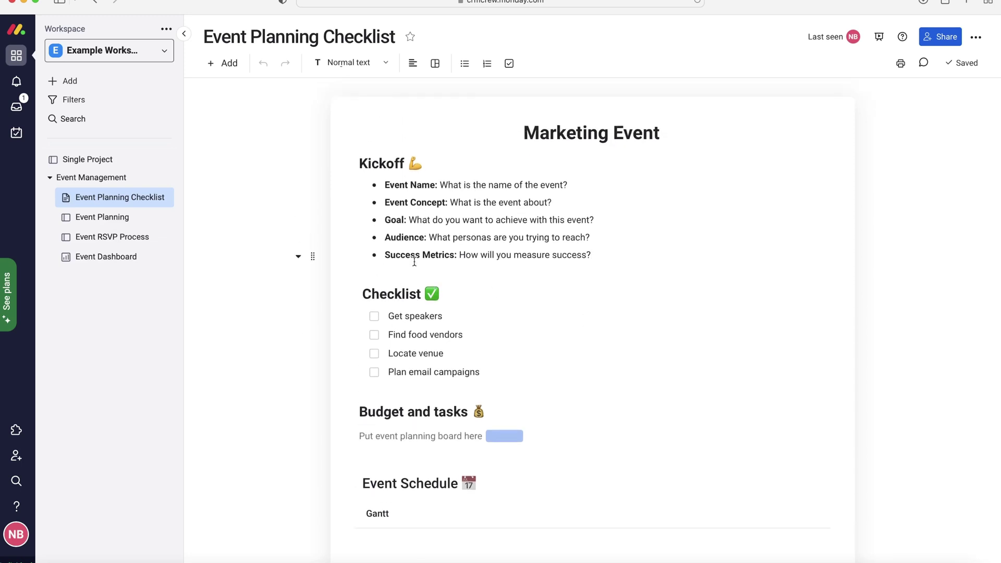
left_click(417, 437)
scroll(454, 443, "down", 6)
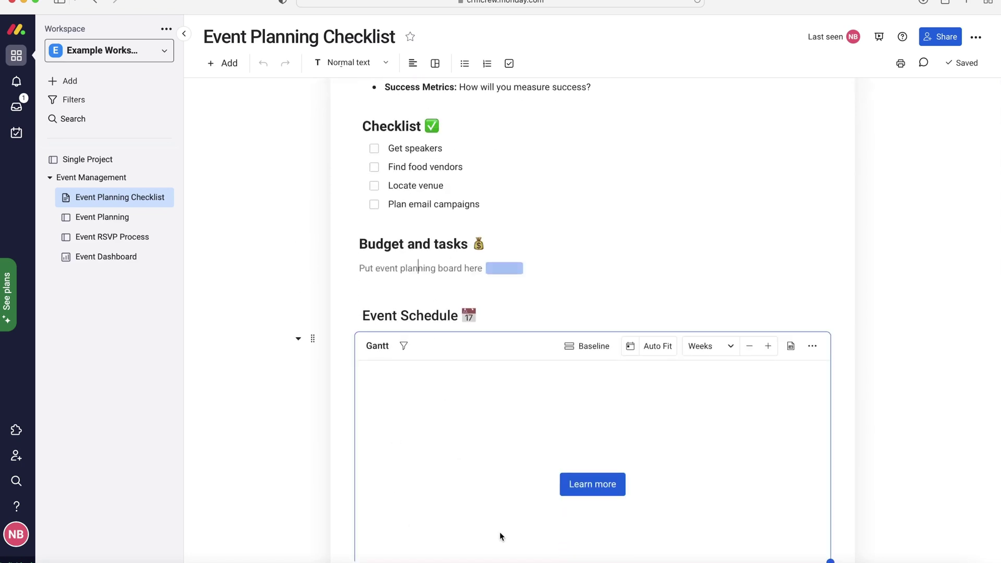
scroll(421, 428, "down", 2)
scroll(448, 307, "up", 7)
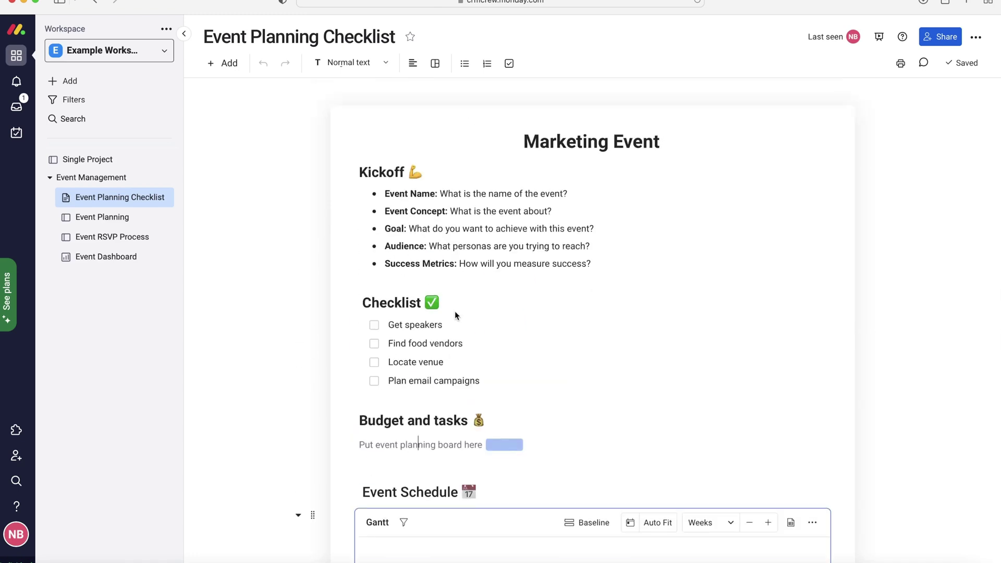
scroll(505, 391, "up", 1)
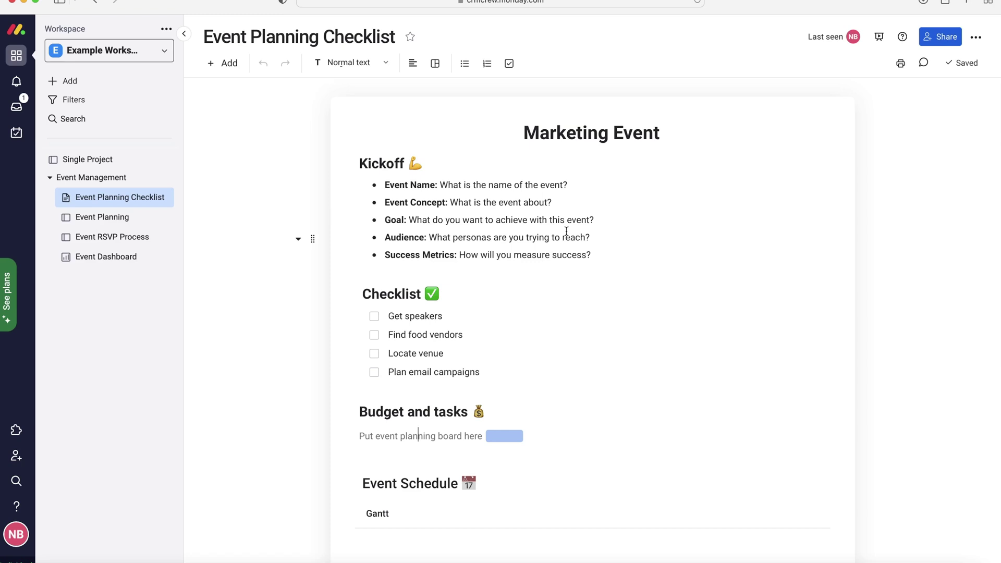
Open the Event Planning board and scroll through its Kickoff, Sessions, Vendors and Campaigns groups.
left_click(120, 219)
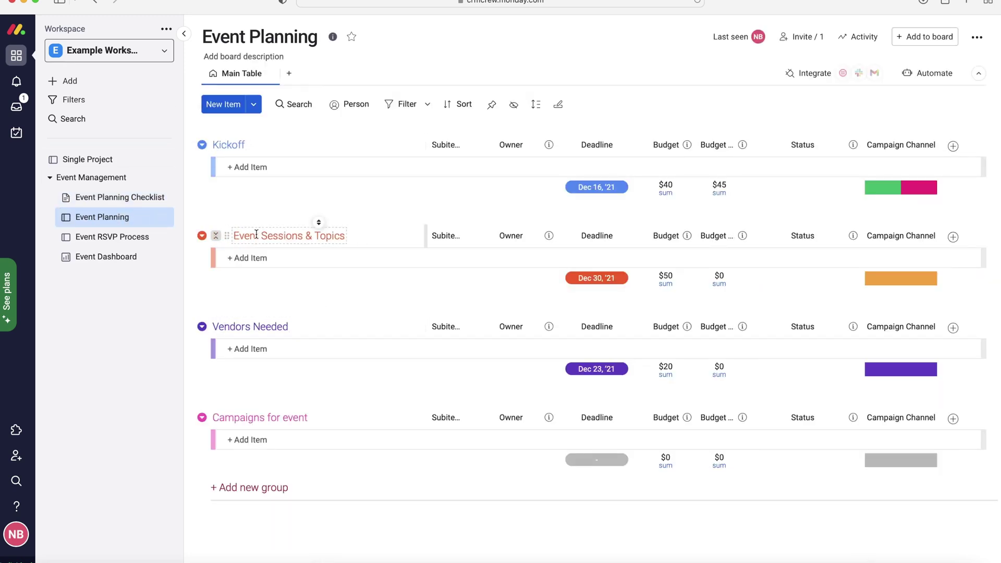
scroll(251, 386, "down", 1)
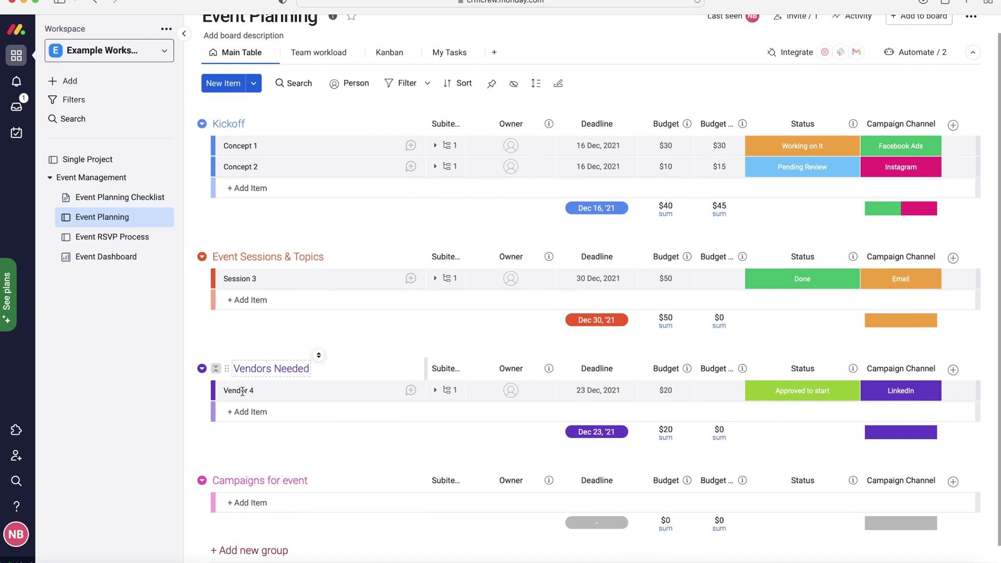
scroll(269, 321, "up", 1)
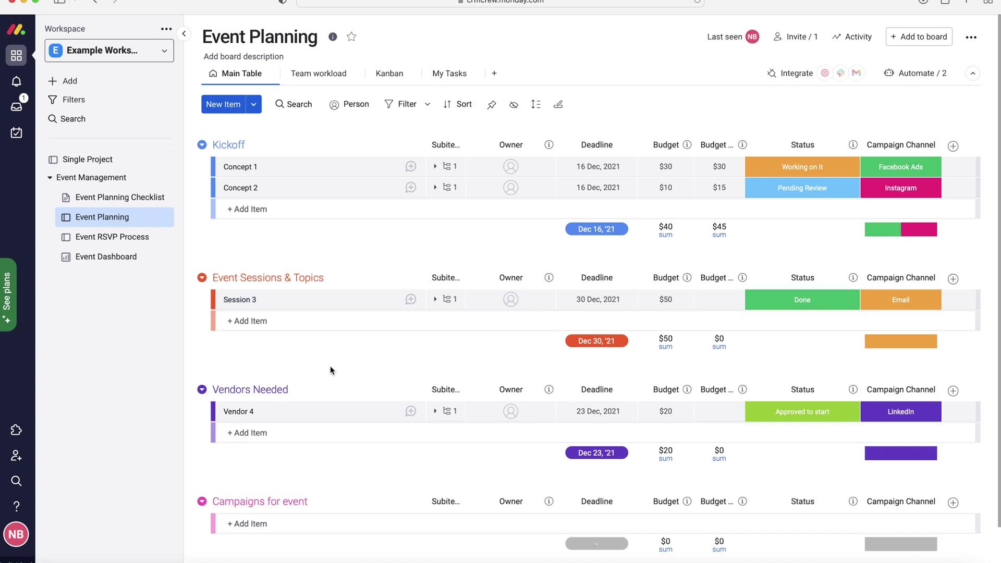
scroll(330, 367, "down", 1)
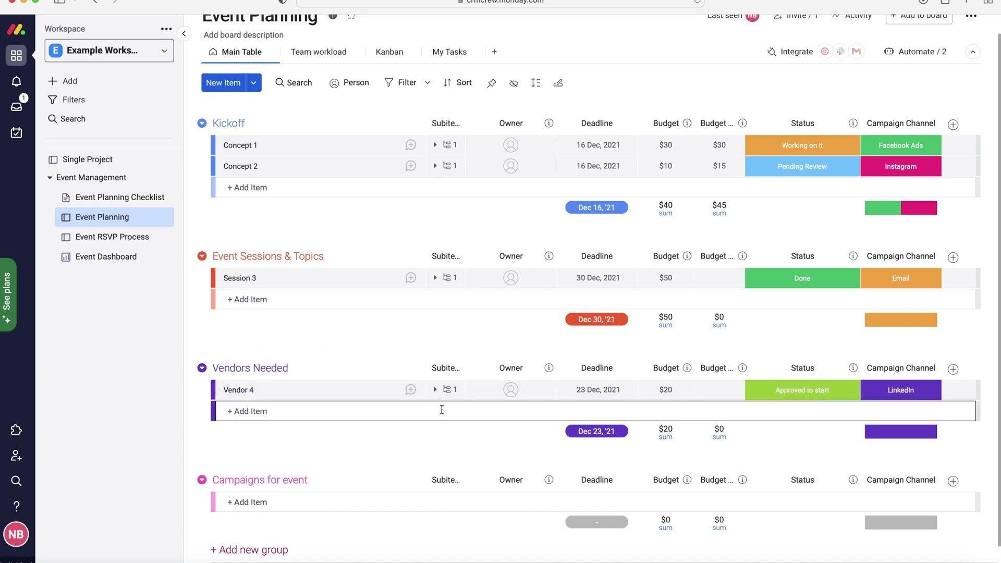
scroll(442, 410, "down", 1)
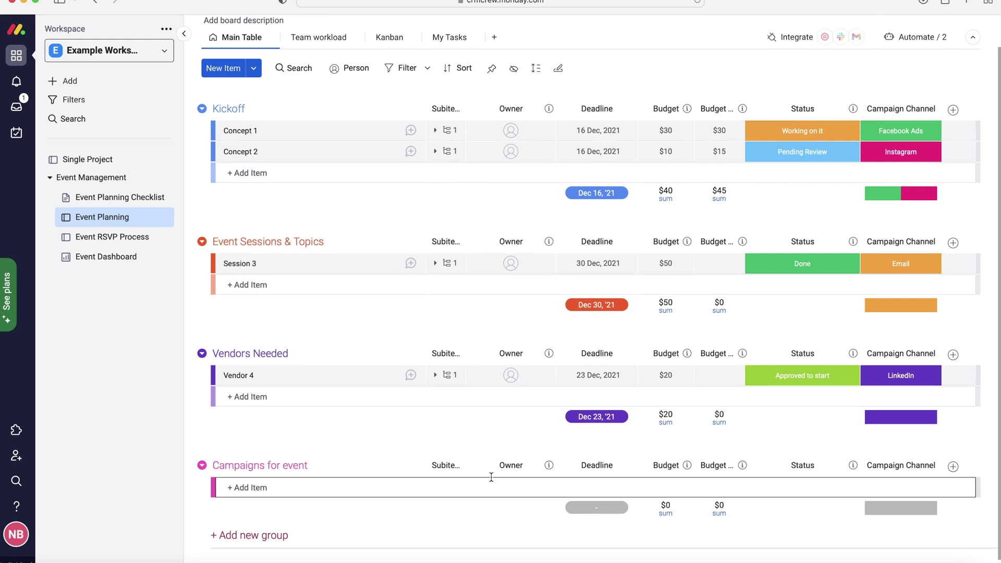
Scroll up and down the Event Planning main table to review its groups.
scroll(492, 477, "up", 1)
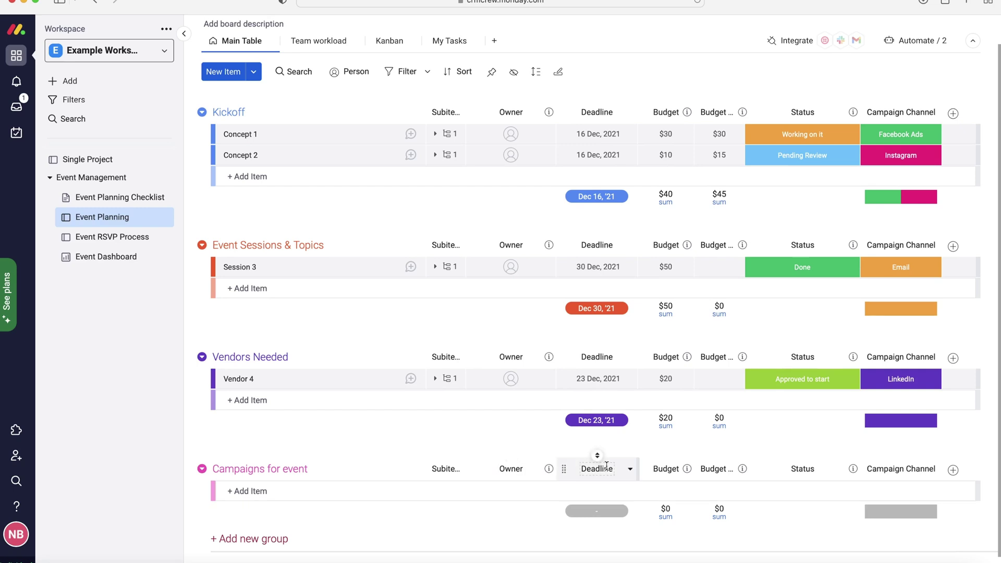
scroll(626, 313, "up", 2)
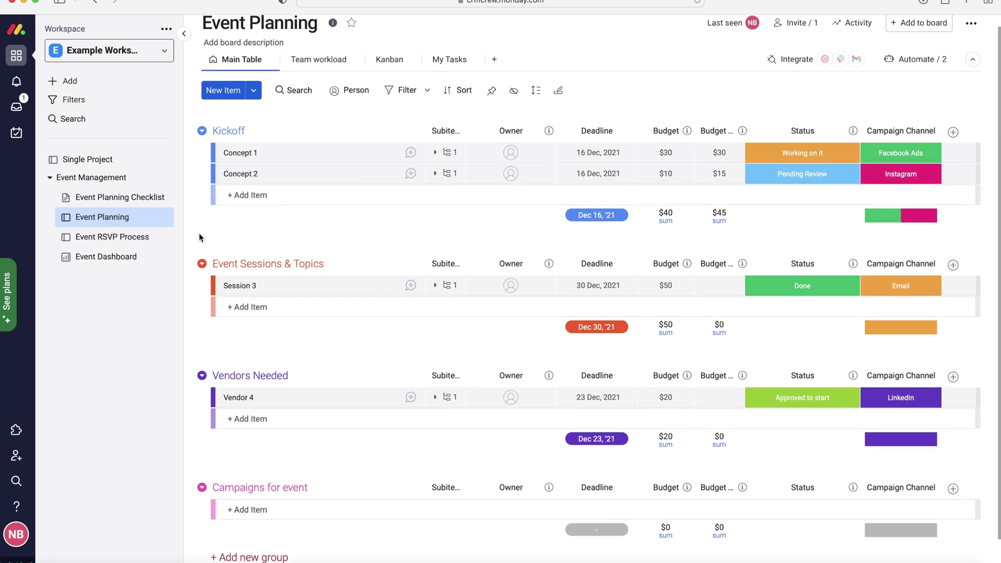
scroll(334, 368, "down", 2)
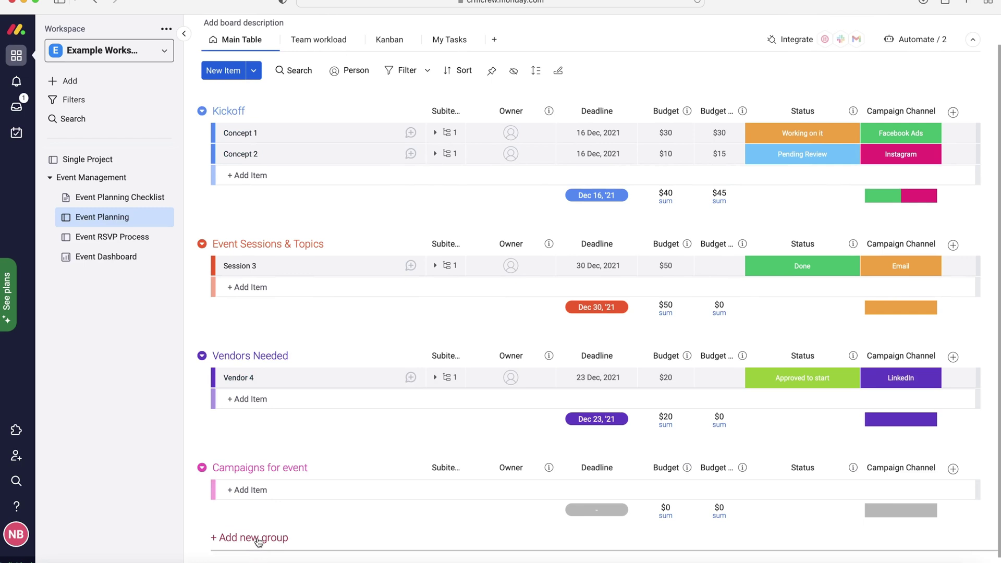
scroll(257, 543, "up", 1)
scroll(360, 350, "up", 3)
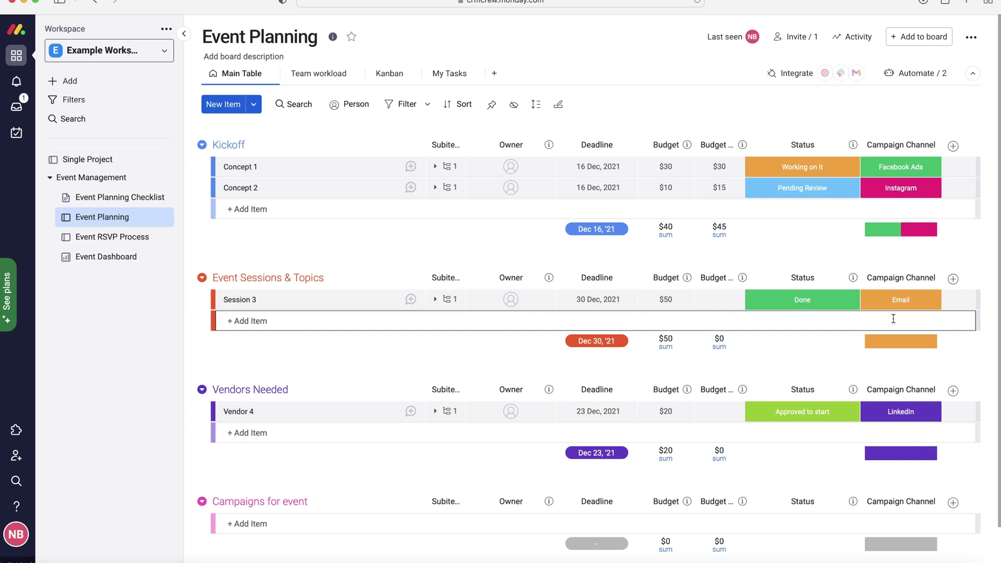
left_click(898, 301)
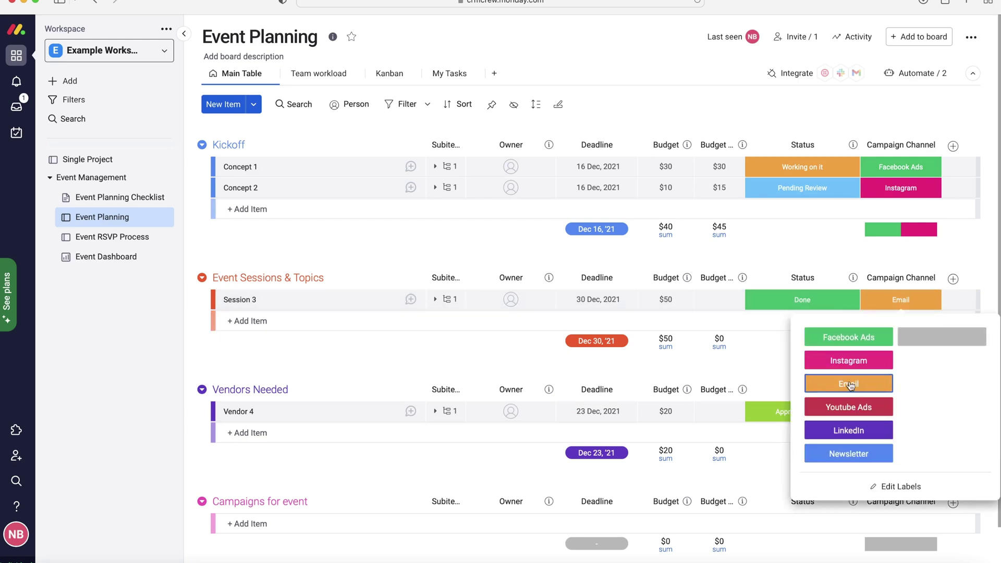
left_click(777, 359)
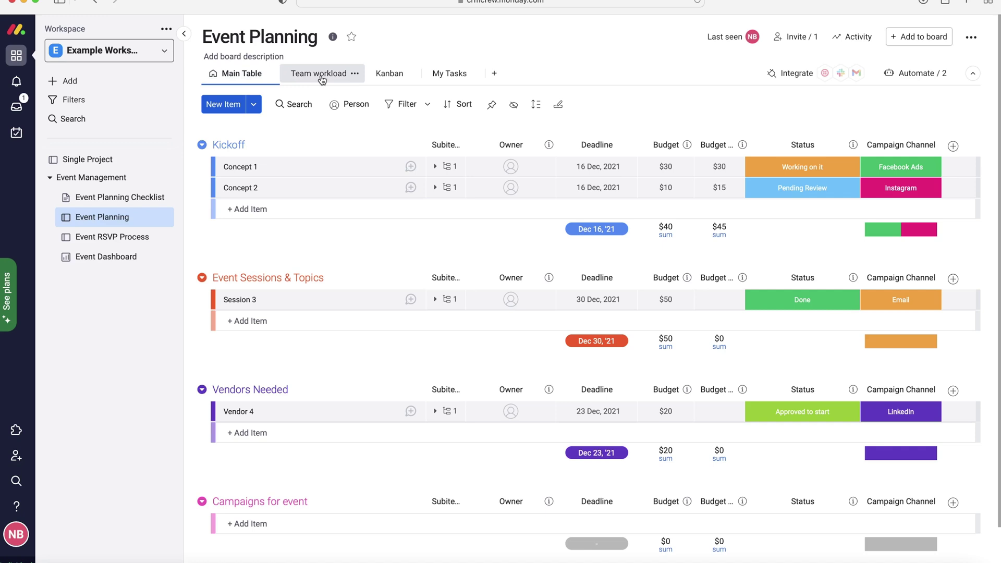
left_click(392, 79)
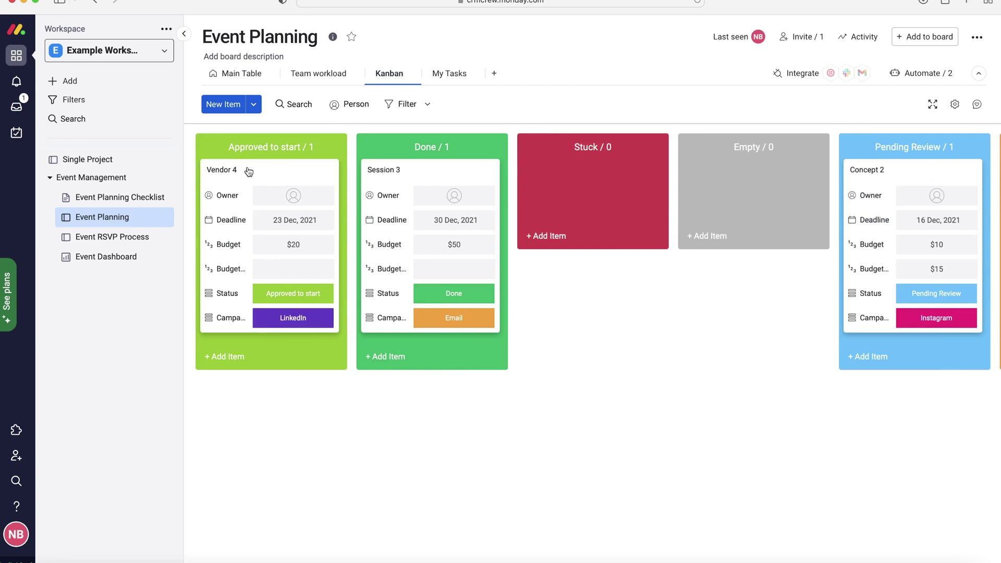
left_click(448, 77)
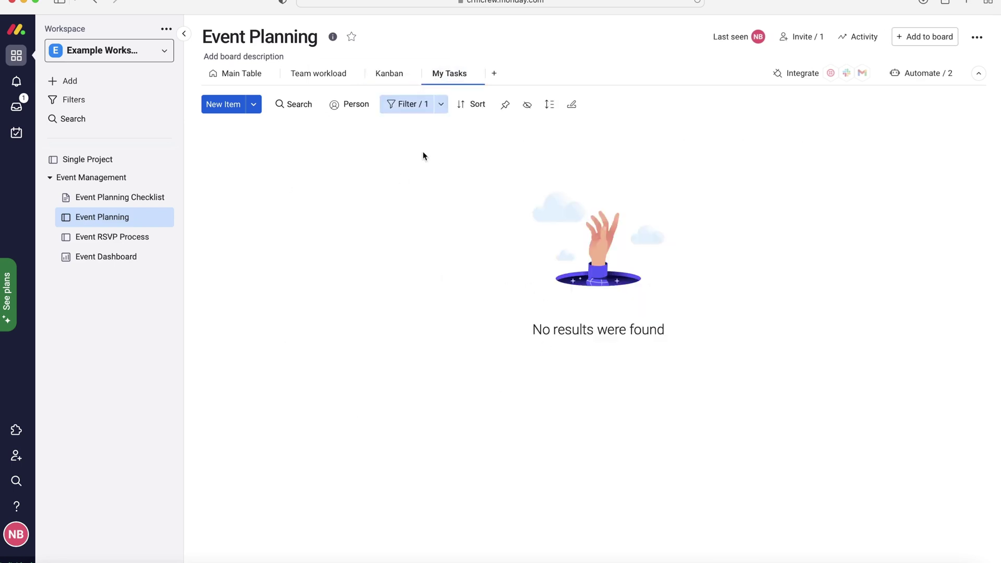
left_click(245, 78)
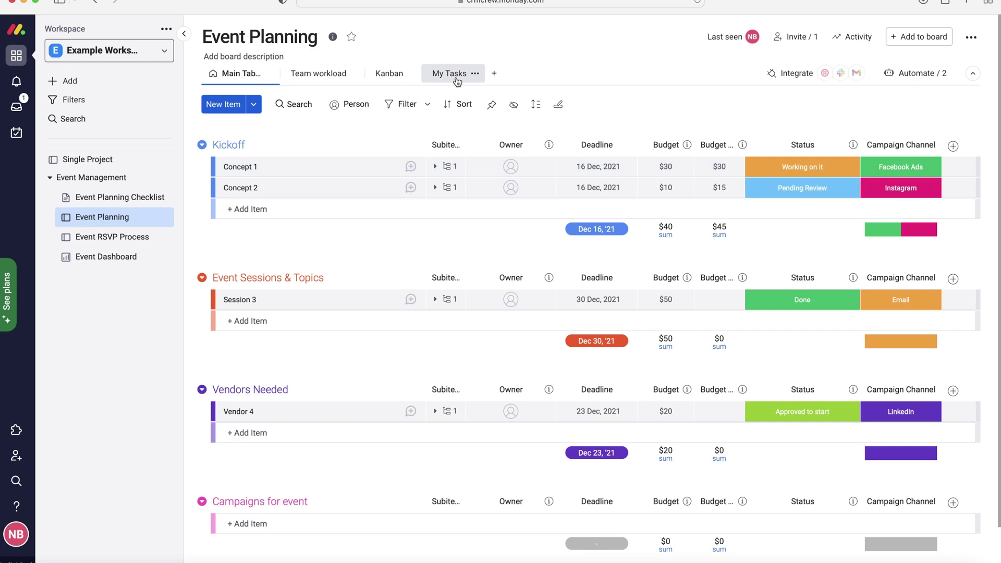
scroll(691, 287, "down", 1)
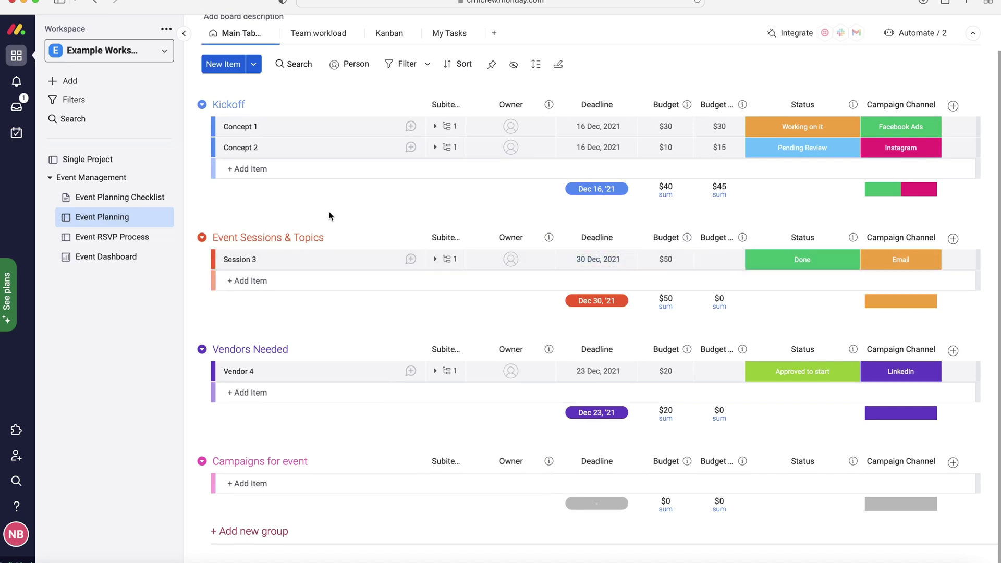
scroll(260, 245, "up", 1)
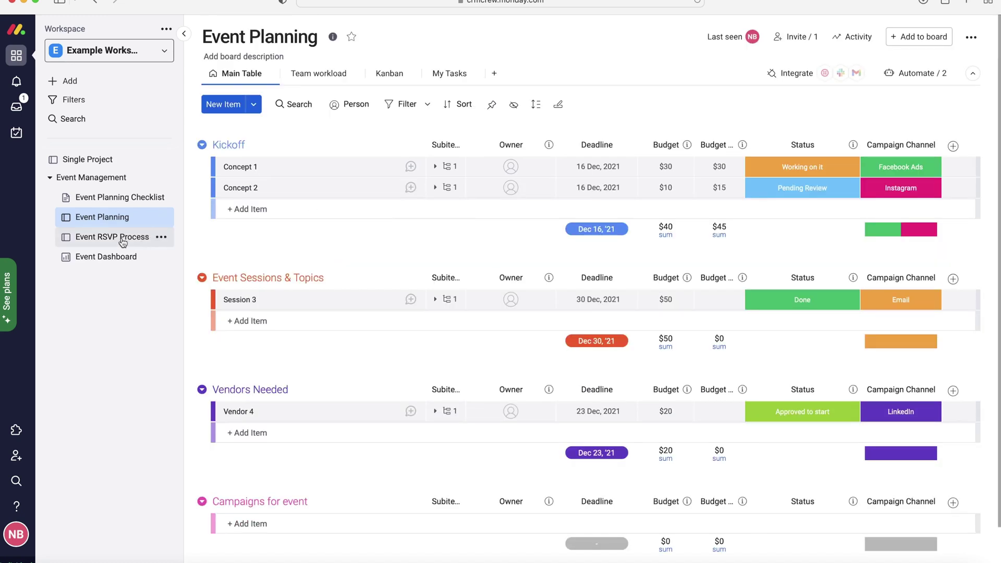
Open the Event RSVP Process board and look at the Internal Staff RSVP group's options.
left_click(121, 238)
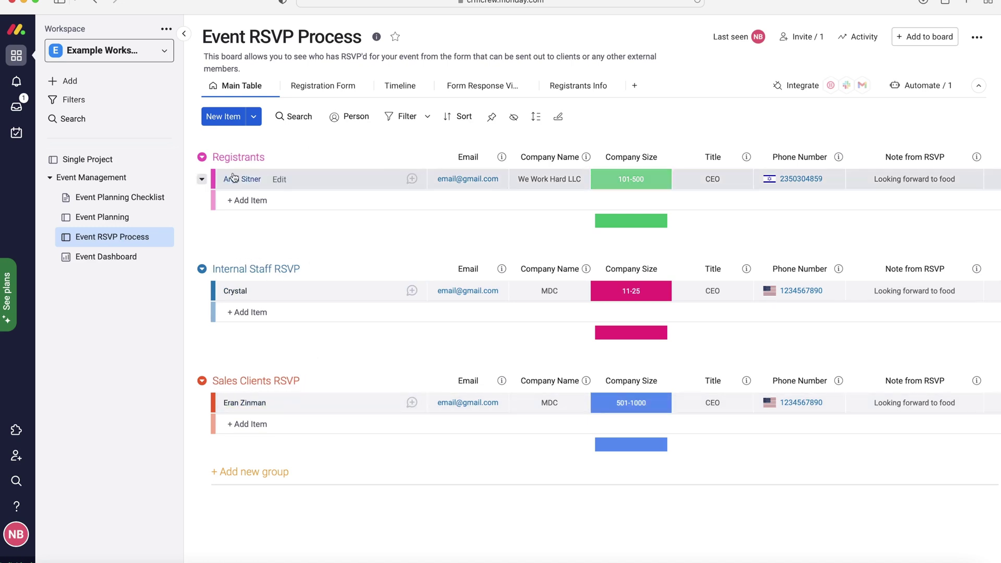
left_click(202, 271)
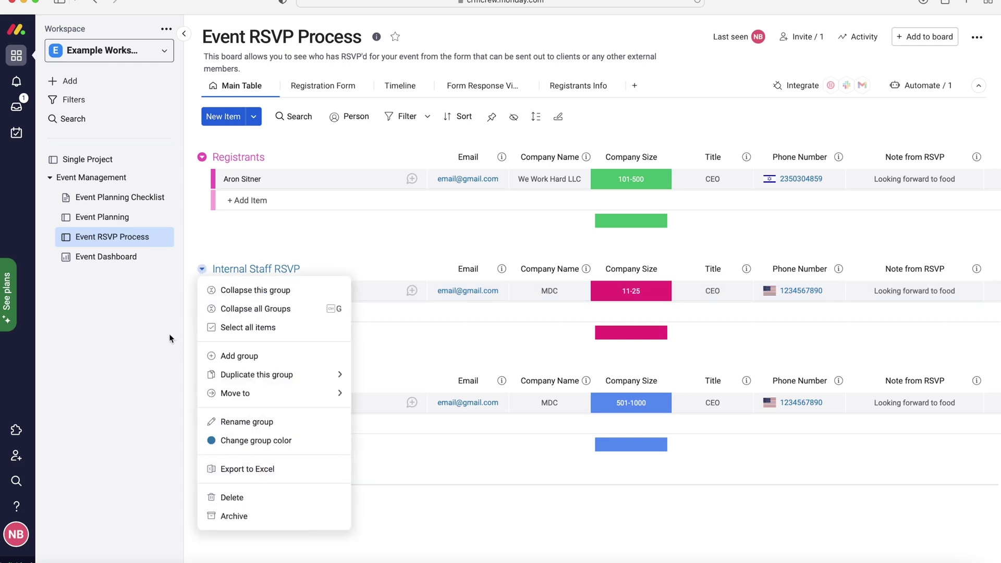
left_click(209, 240)
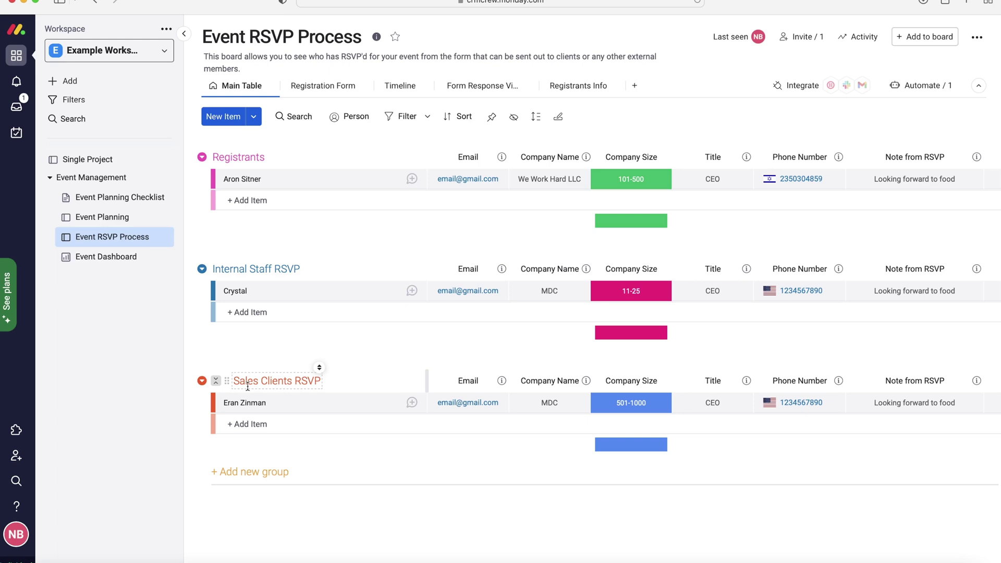
left_click(374, 381)
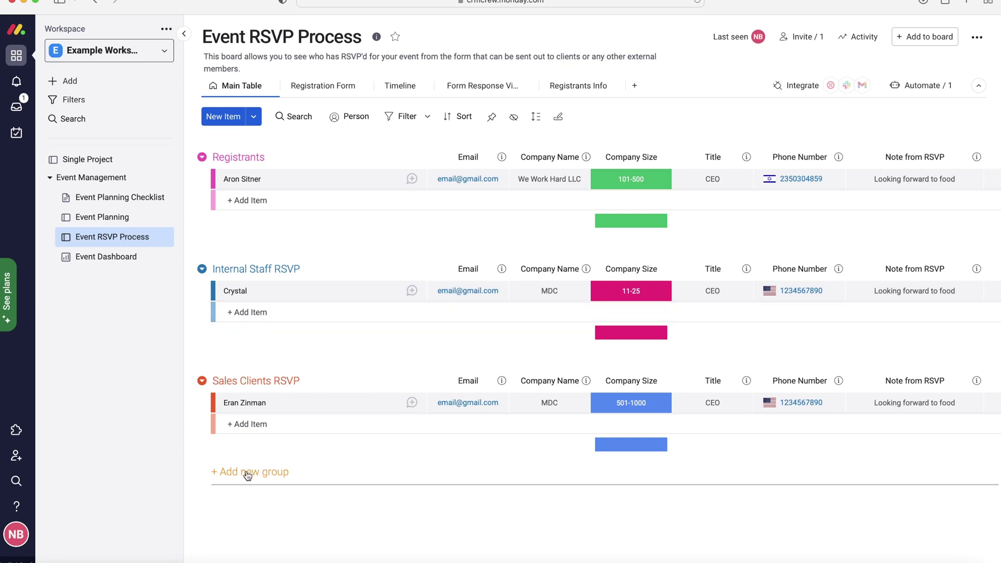
Scroll the RSVP table sideways to review all its columns.
scroll(365, 358, "right", 1)
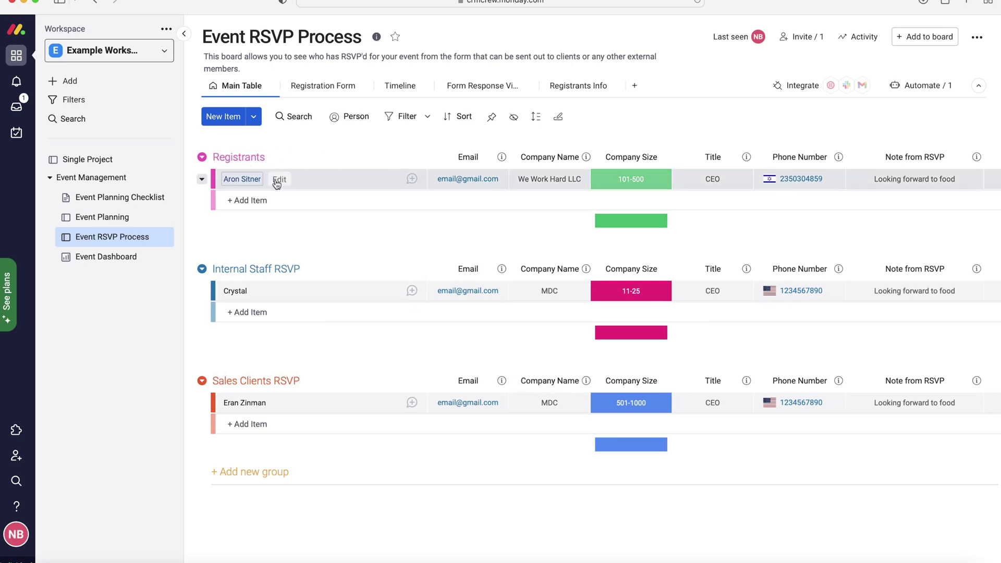
scroll(444, 157, "left", 1)
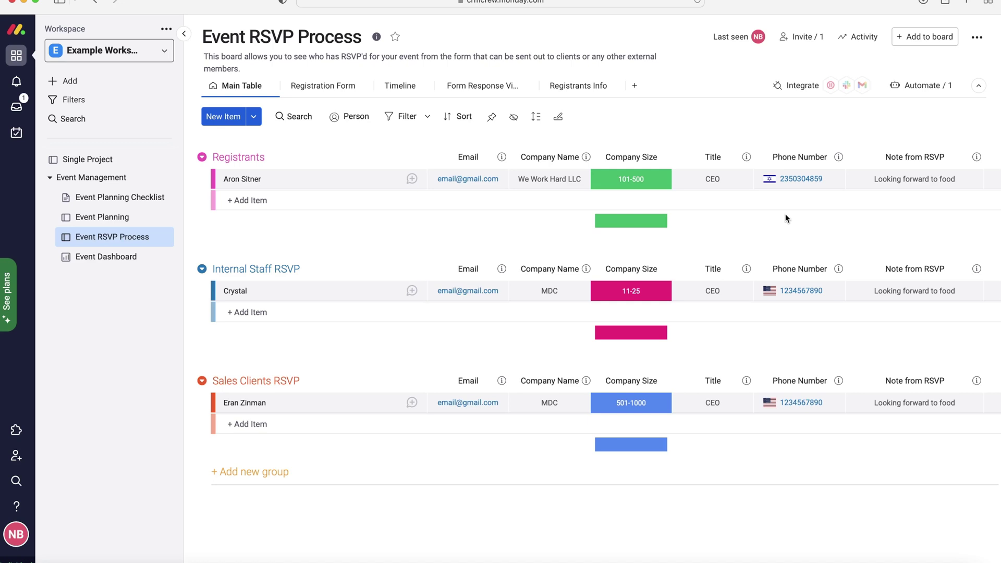
scroll(802, 217, "right", 5)
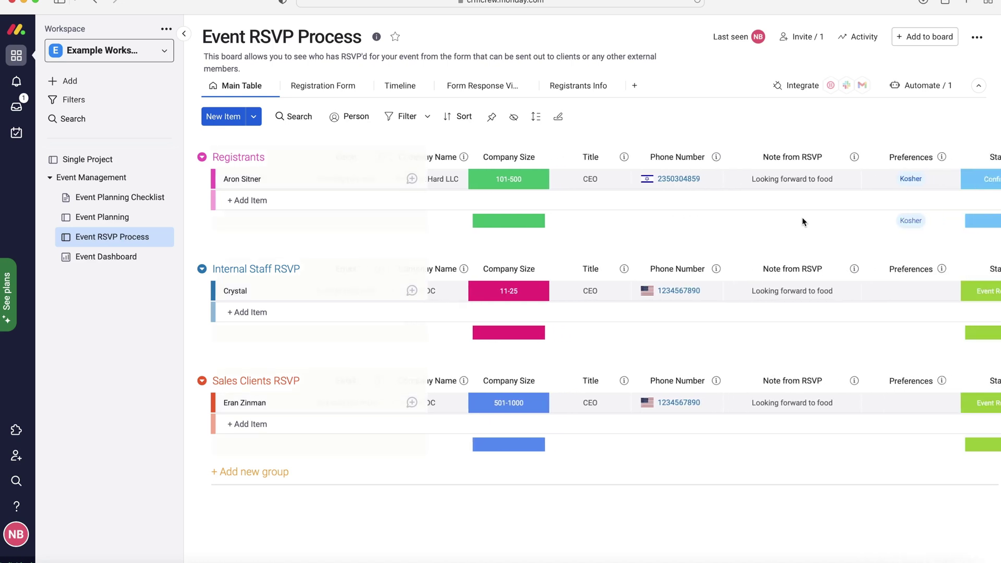
scroll(790, 185, "right", 2)
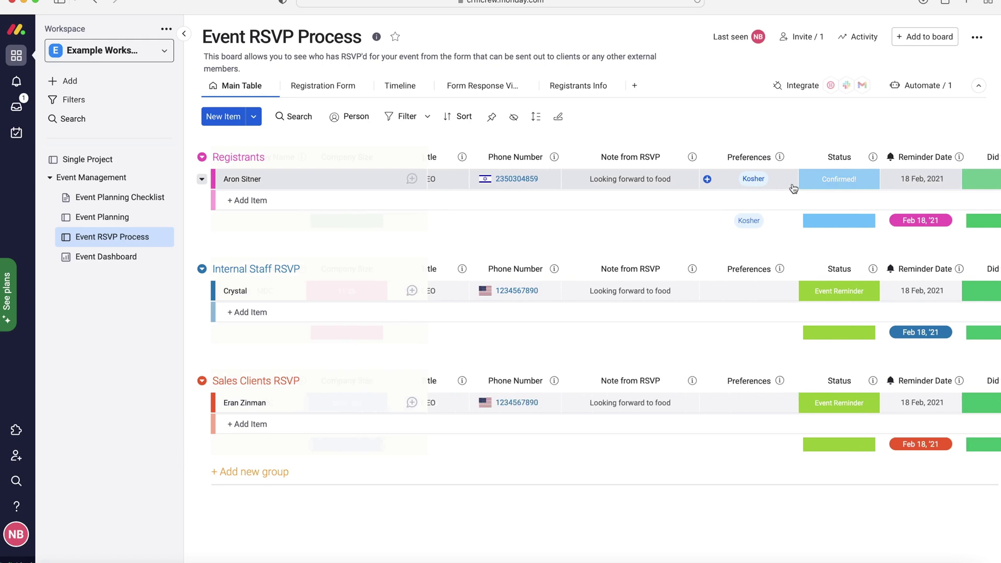
scroll(797, 164, "right", 2)
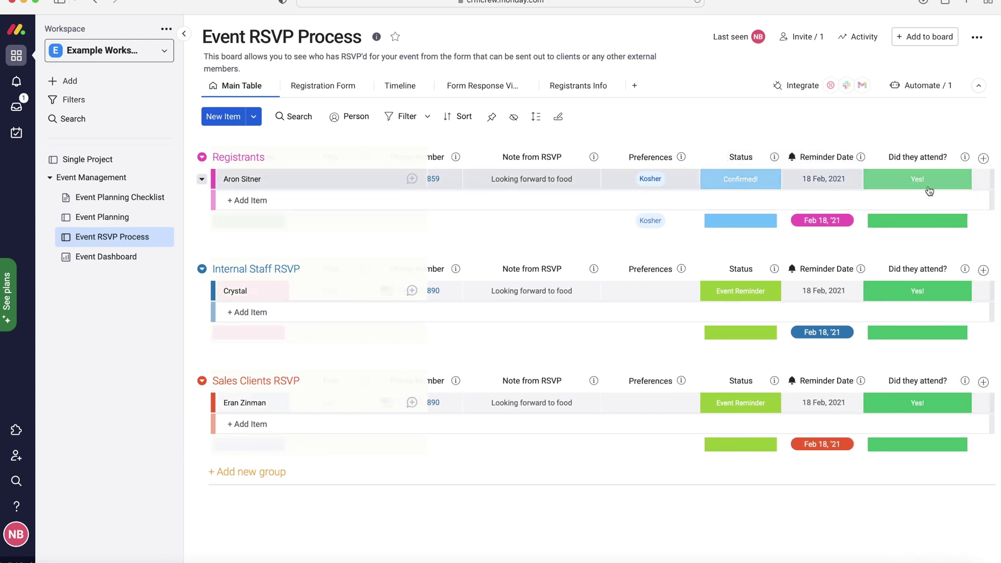
scroll(918, 177, "right", 1)
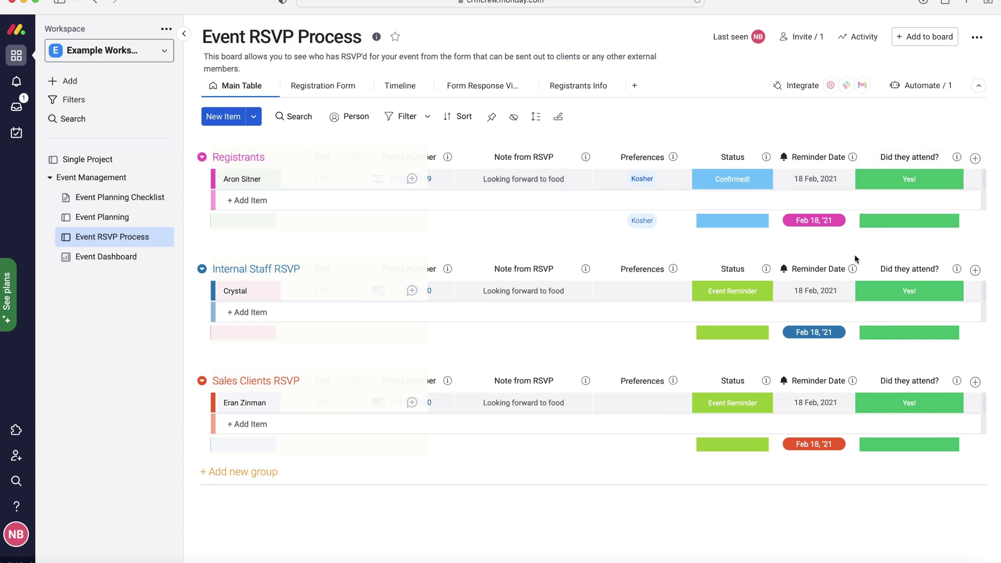
scroll(855, 257, "left", 10)
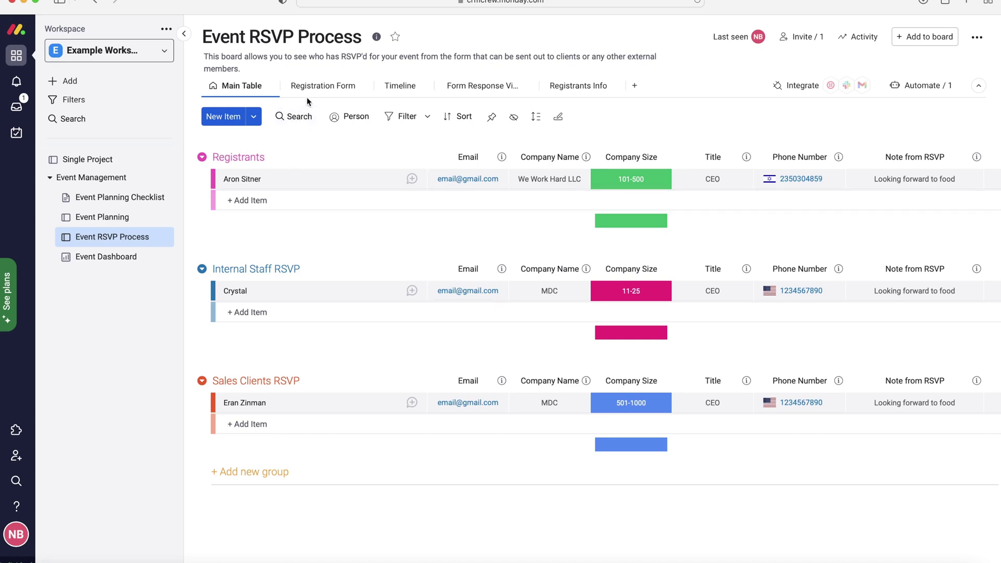
left_click(314, 86)
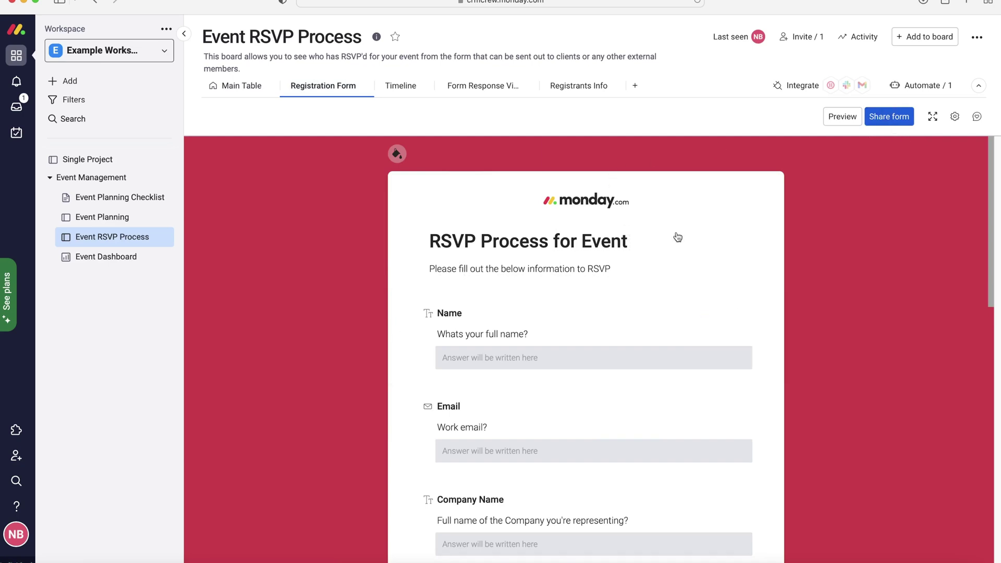
scroll(621, 326, "down", 3)
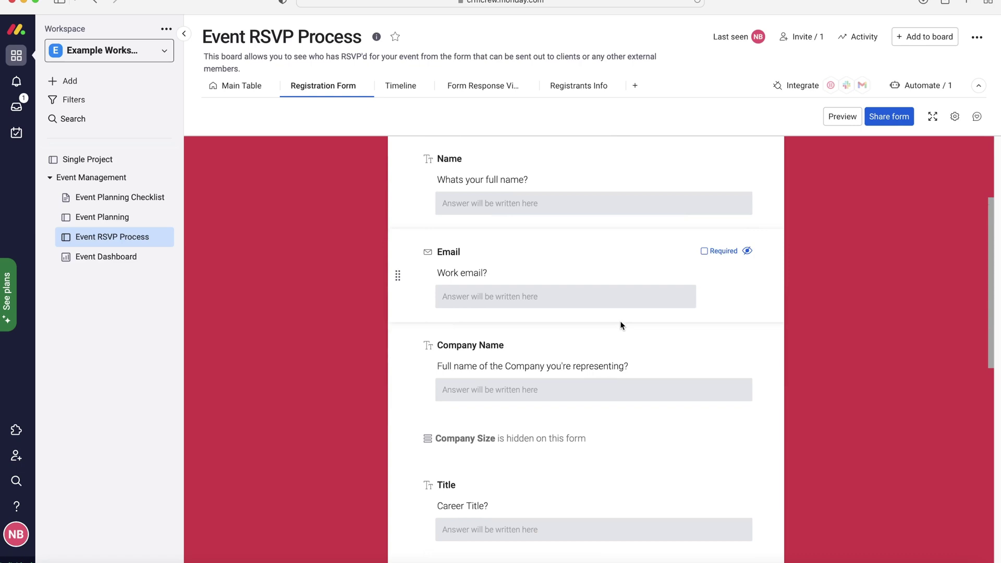
scroll(620, 323, "down", 1)
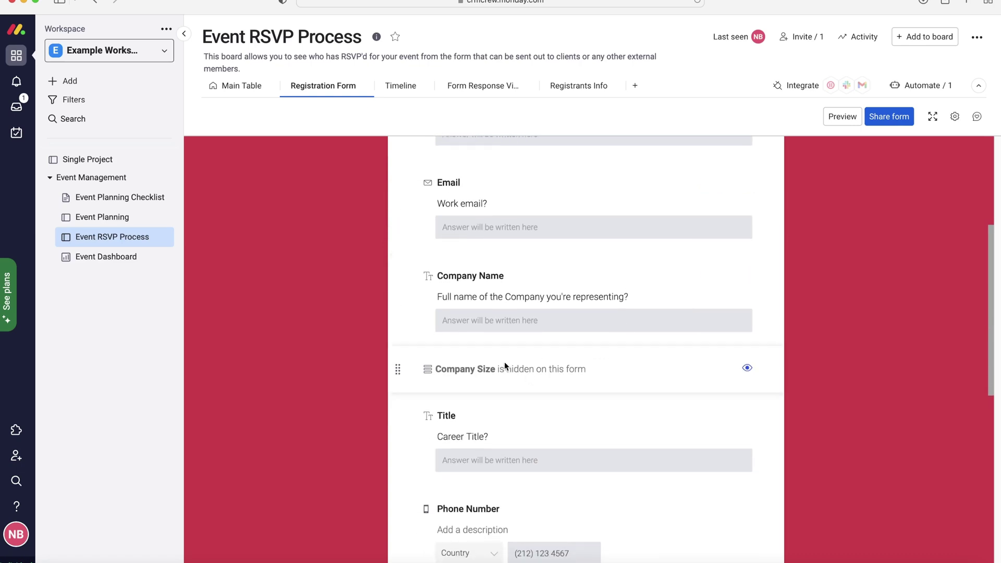
scroll(504, 334, "up", 2)
scroll(503, 305, "down", 1)
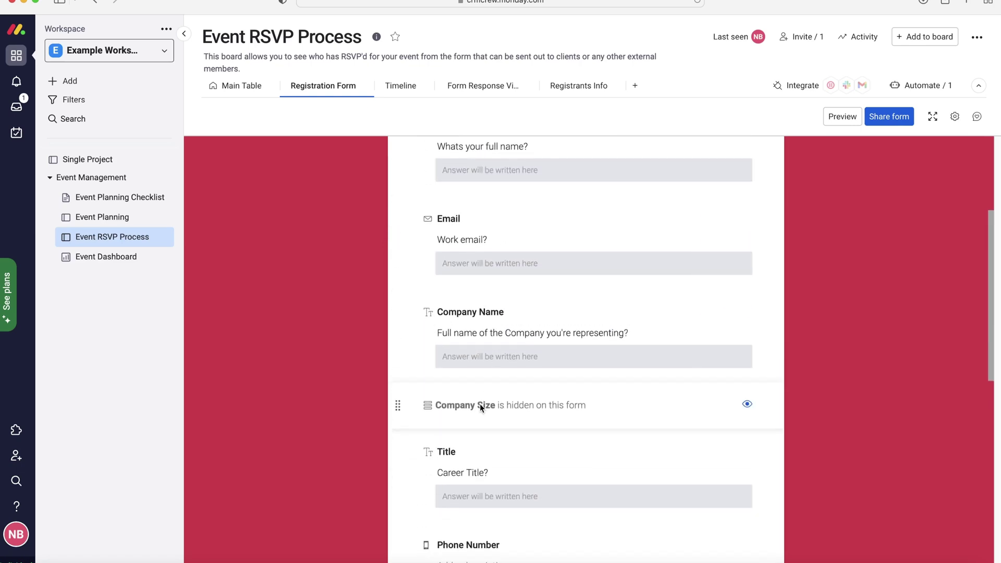
scroll(480, 403, "down", 4)
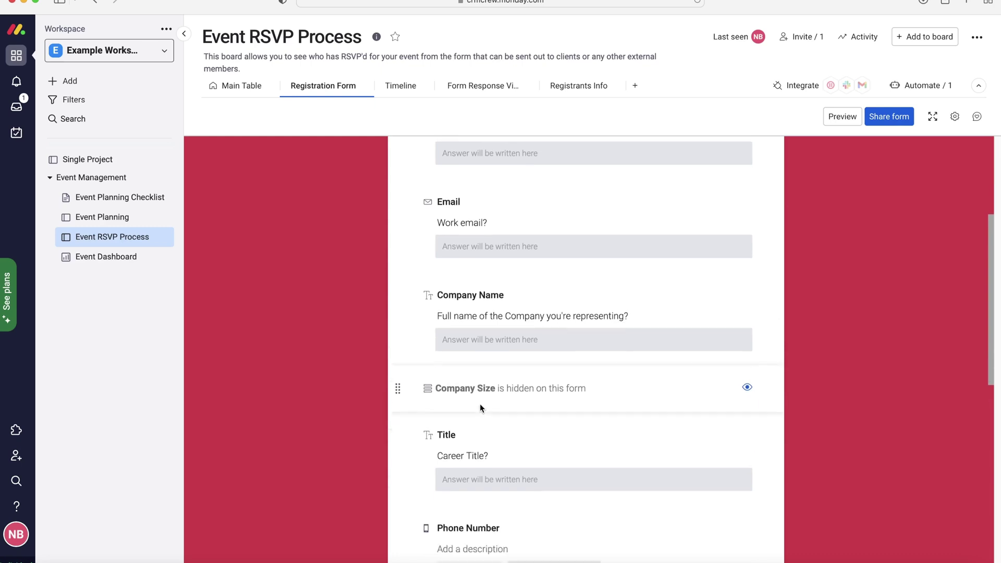
scroll(489, 337, "down", 3)
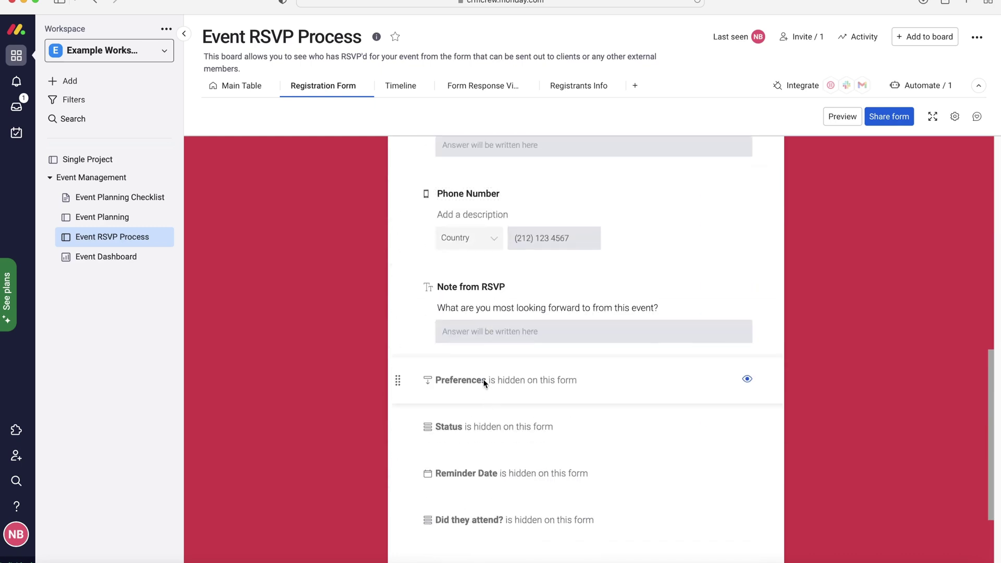
scroll(483, 379, "up", 3)
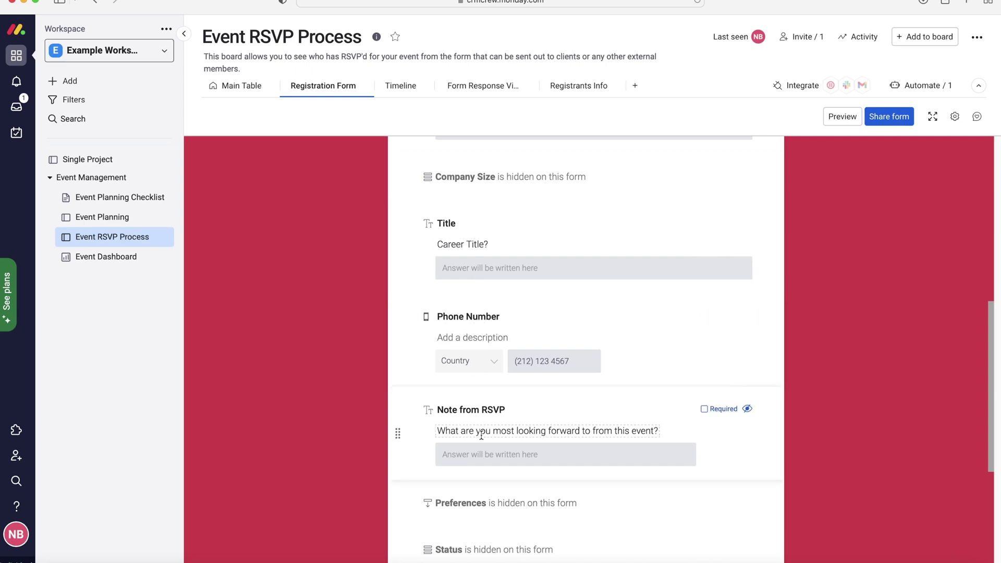
scroll(481, 435, "up", 1)
scroll(481, 434, "up", 9)
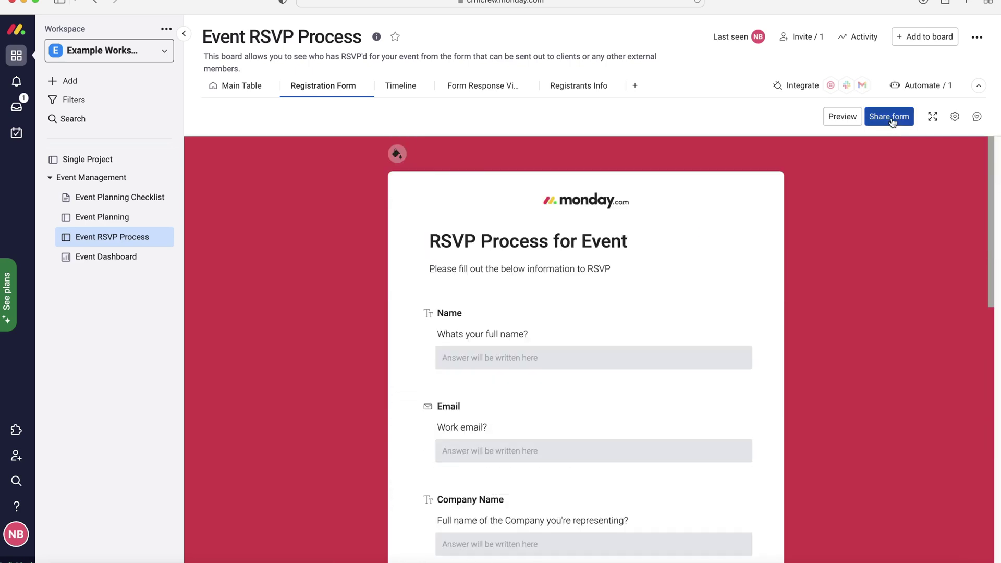
View the RSVP form's shareable link and embed code, then return to the Main Table.
left_click(892, 117)
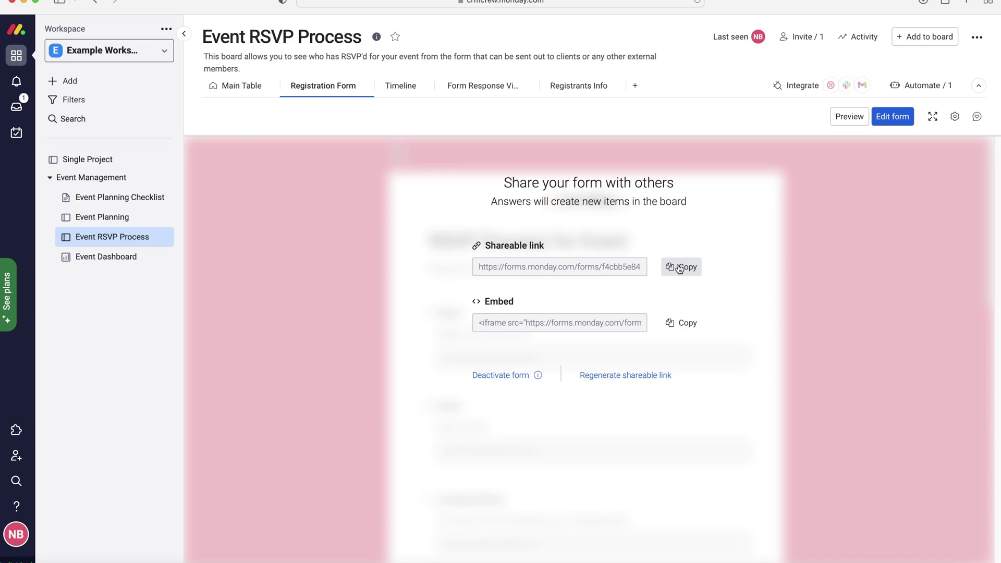
left_click(237, 85)
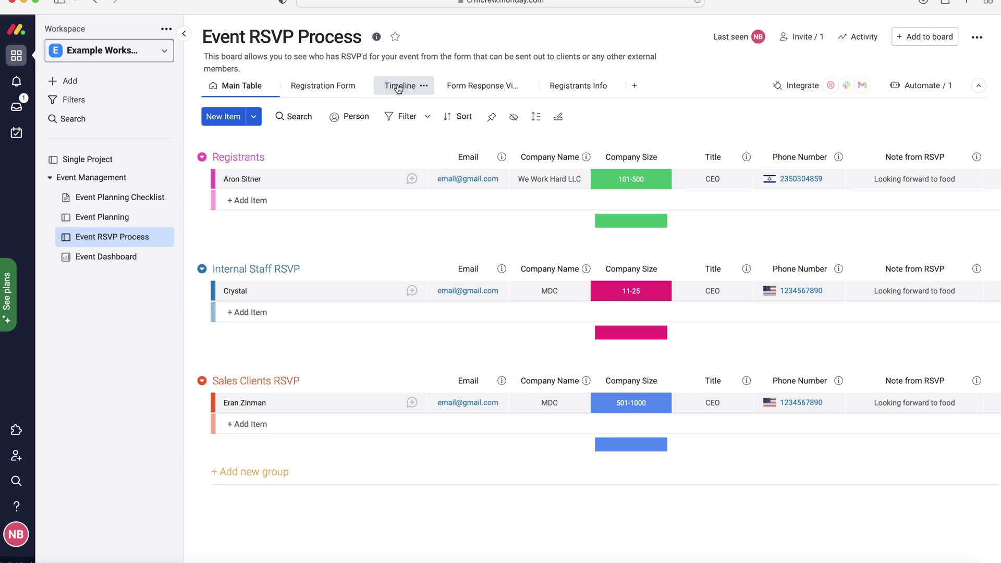
Browse the three RSVP responses in Form Response Viewer, then switch to Registrants Info cards.
left_click(477, 90)
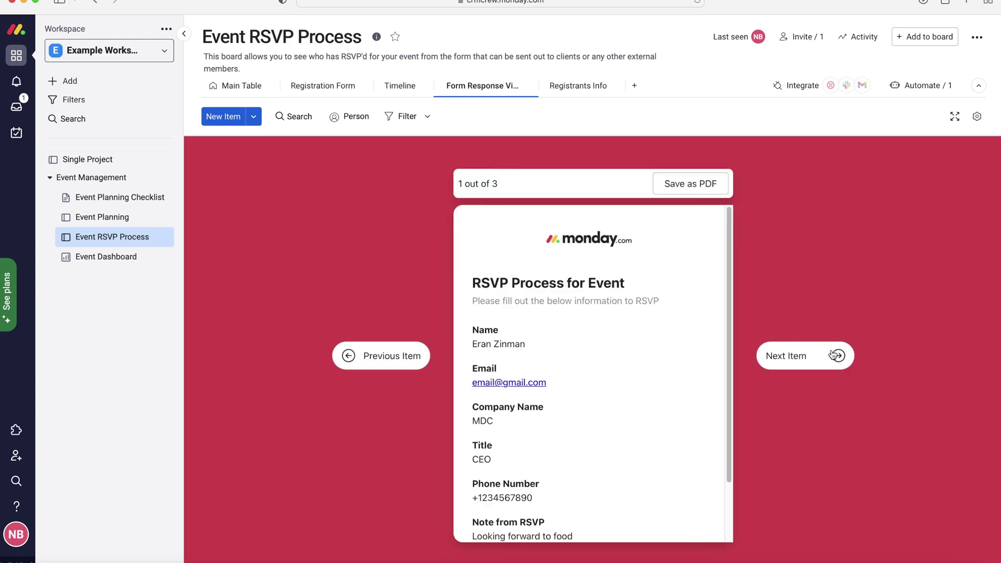
left_click(829, 354)
left_click(829, 355)
scroll(519, 352, "down", 3)
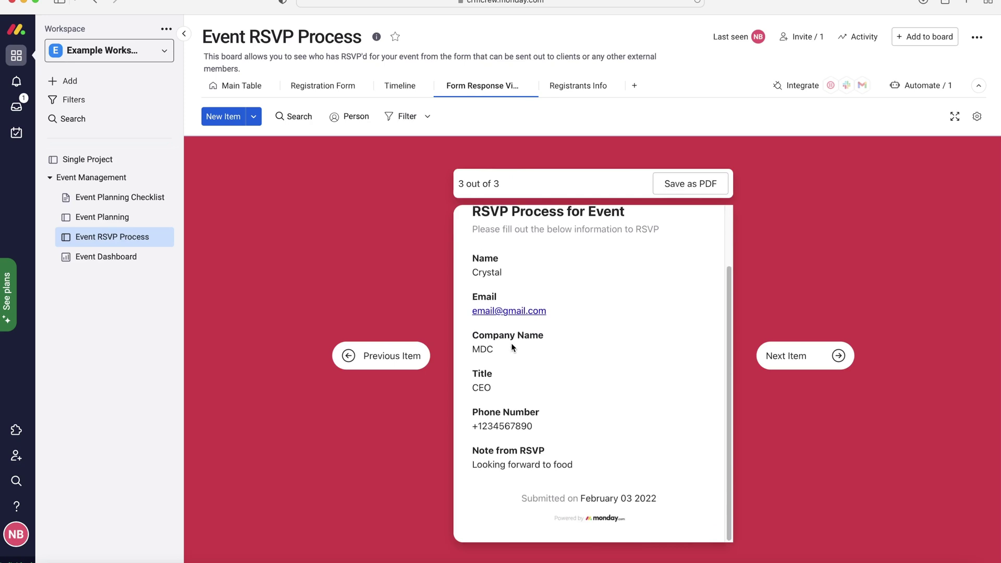
scroll(501, 493, "up", 3)
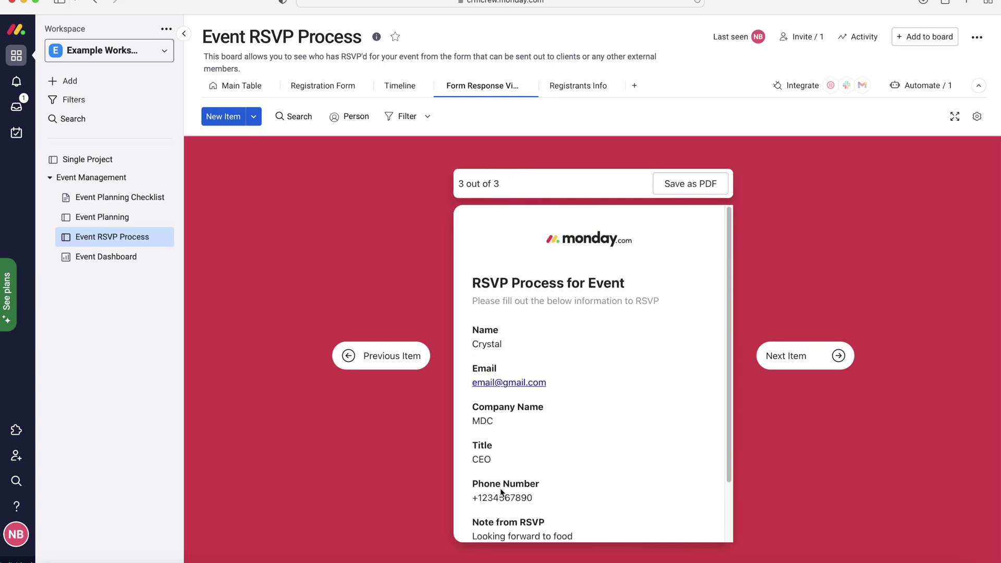
scroll(516, 399, "down", 3)
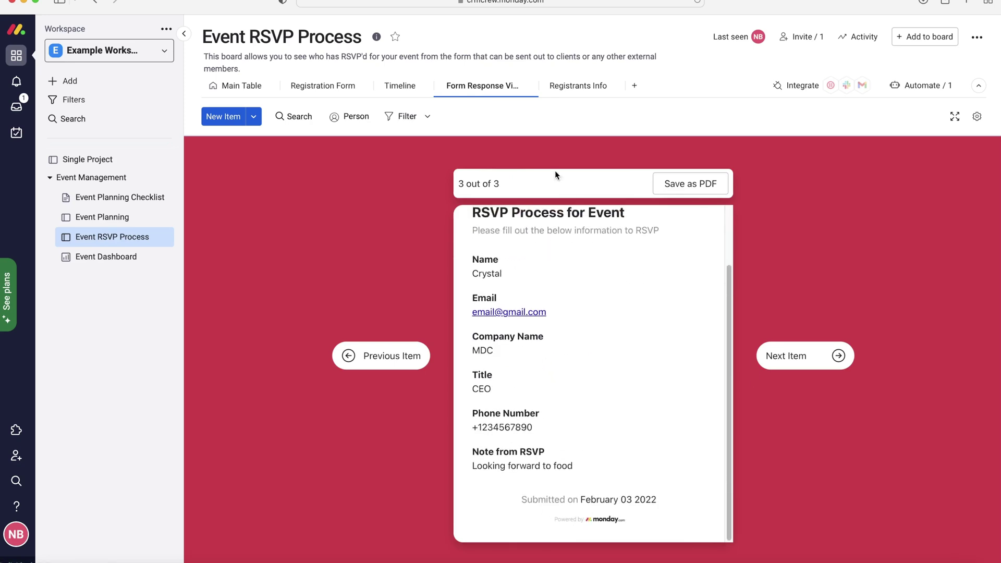
left_click(573, 90)
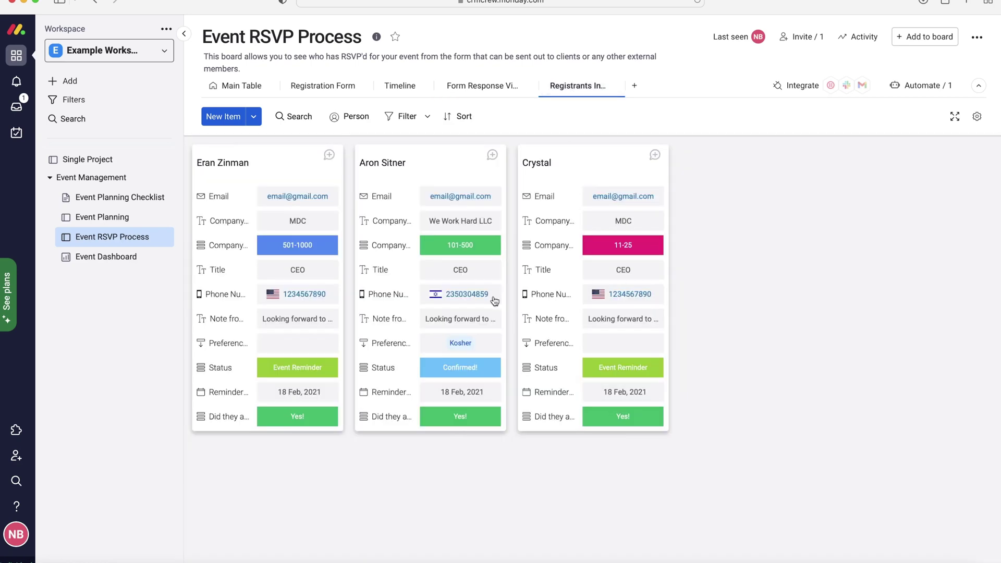
Return to the Main Table and inspect the Registrants and Internal Staff RSVP group menus.
left_click(239, 87)
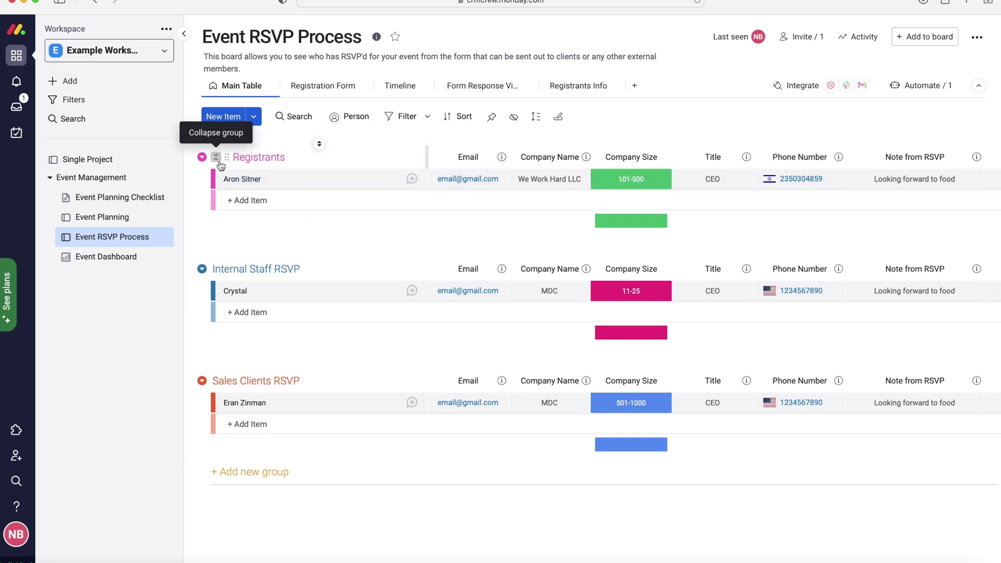
left_click(203, 159)
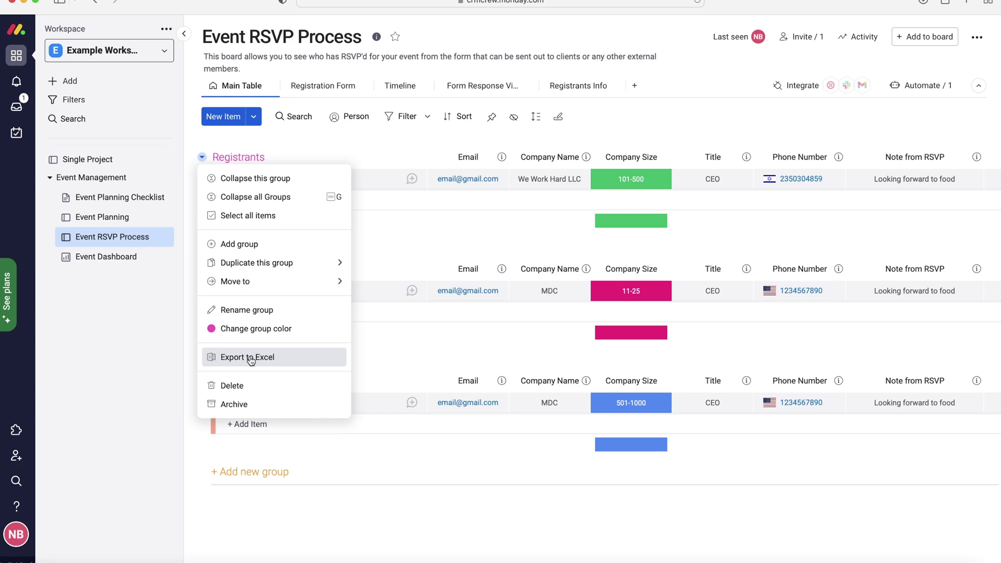
left_click(417, 228)
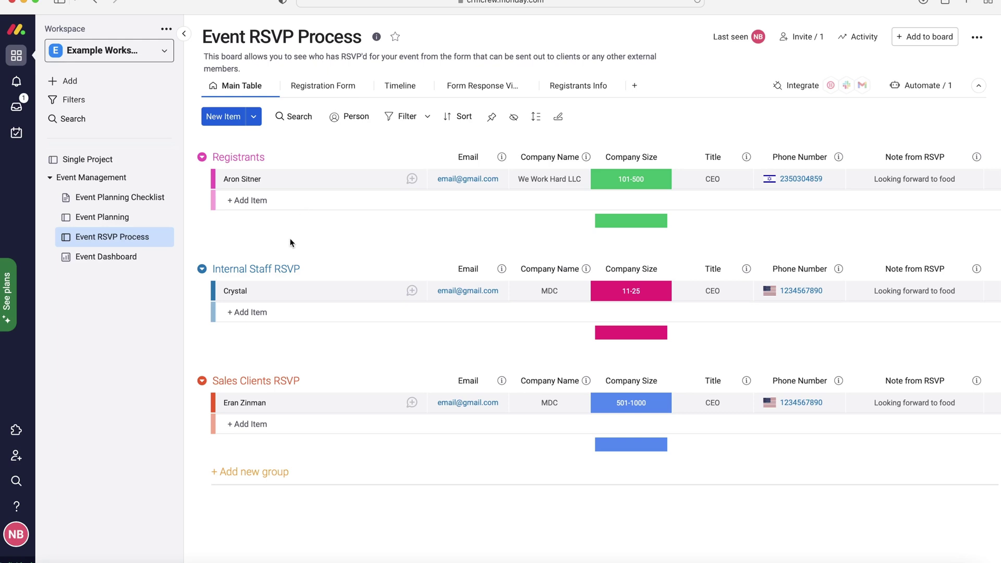
left_click(202, 269)
left_click(348, 243)
Set the first registrant's Did they attend? status to No.
scroll(463, 267, "right", 4)
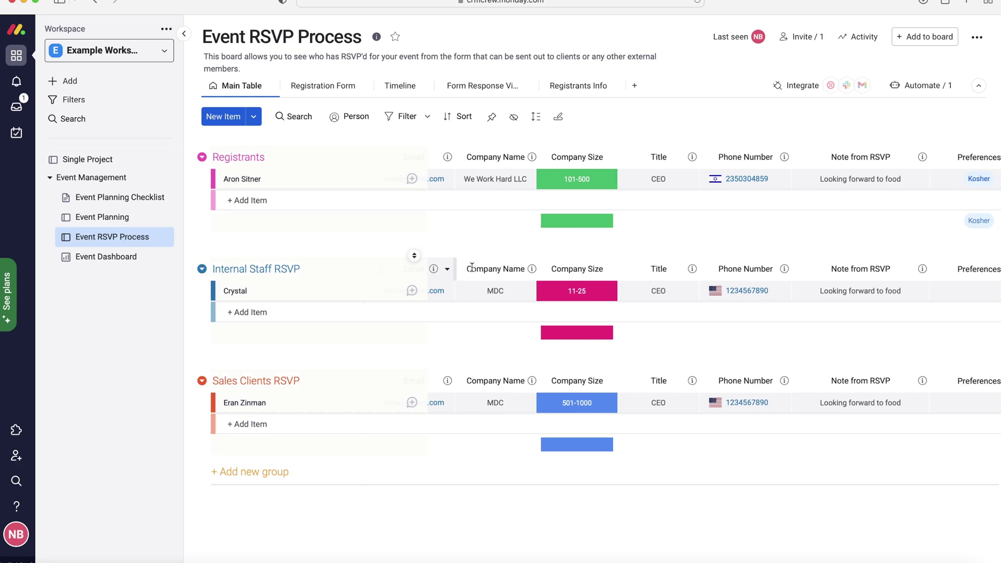
scroll(472, 268, "right", 10)
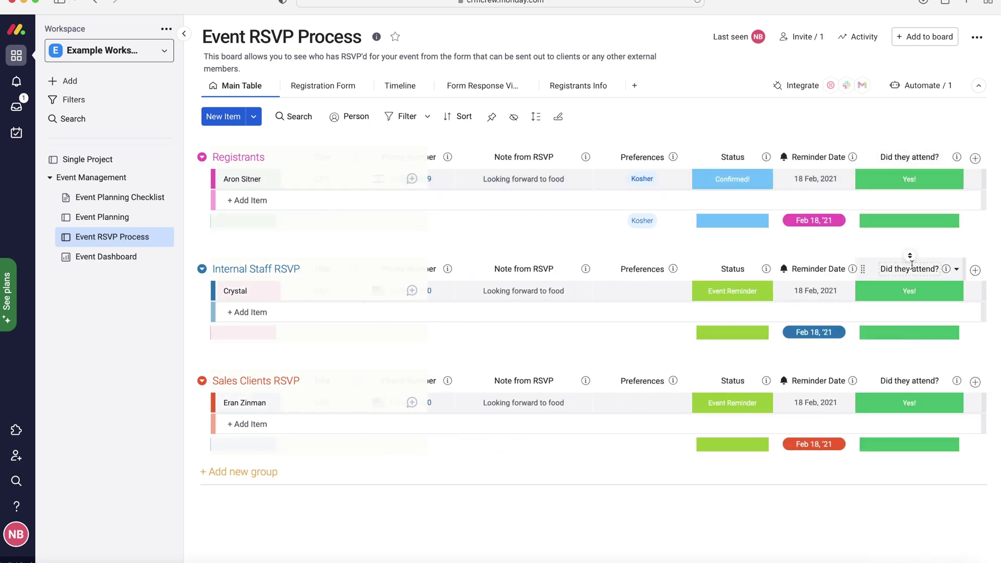
left_click(913, 182)
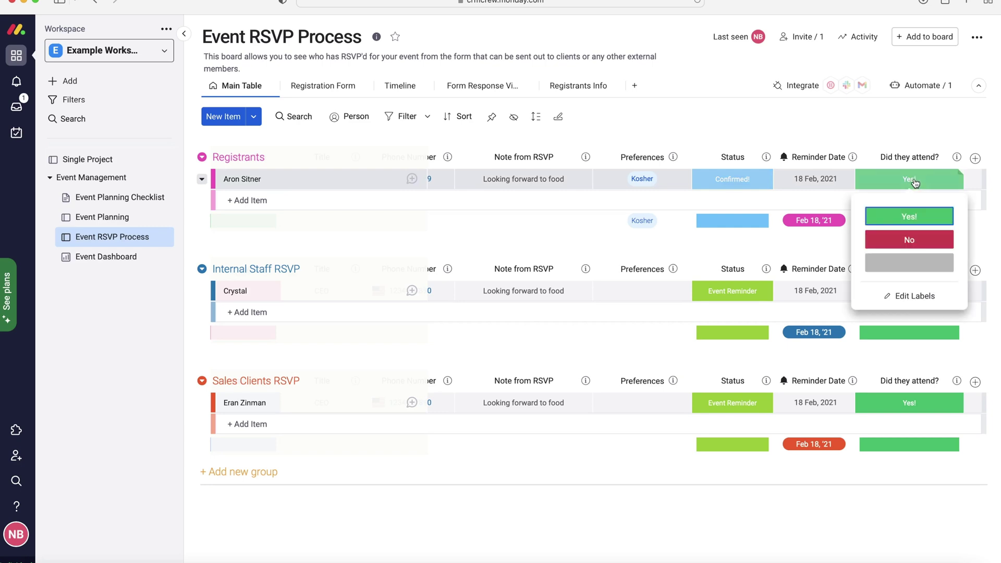
left_click(913, 238)
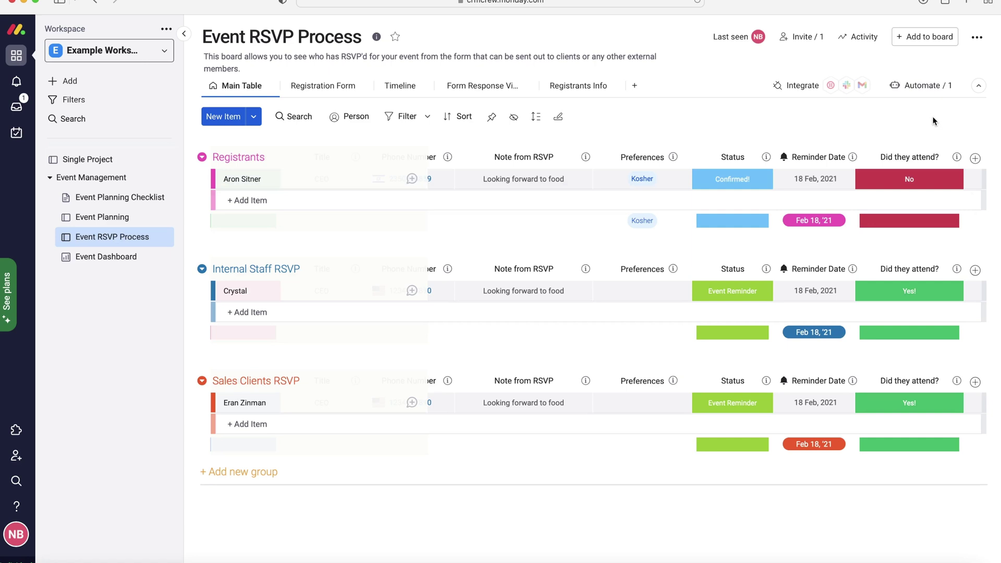
Filter the board on the Did they attend? column to show only 'No'.
mouse_move(947, 159)
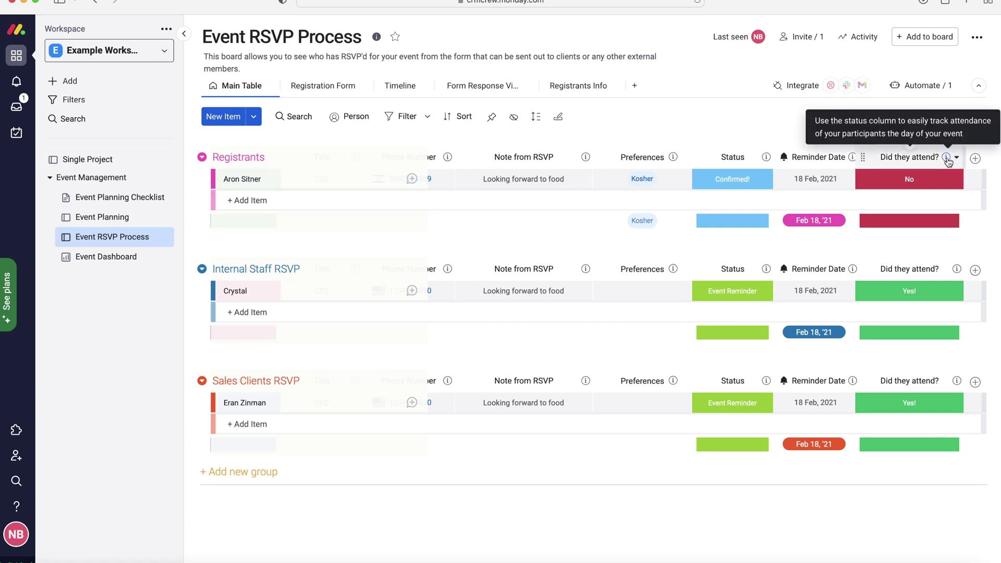
left_click(956, 158)
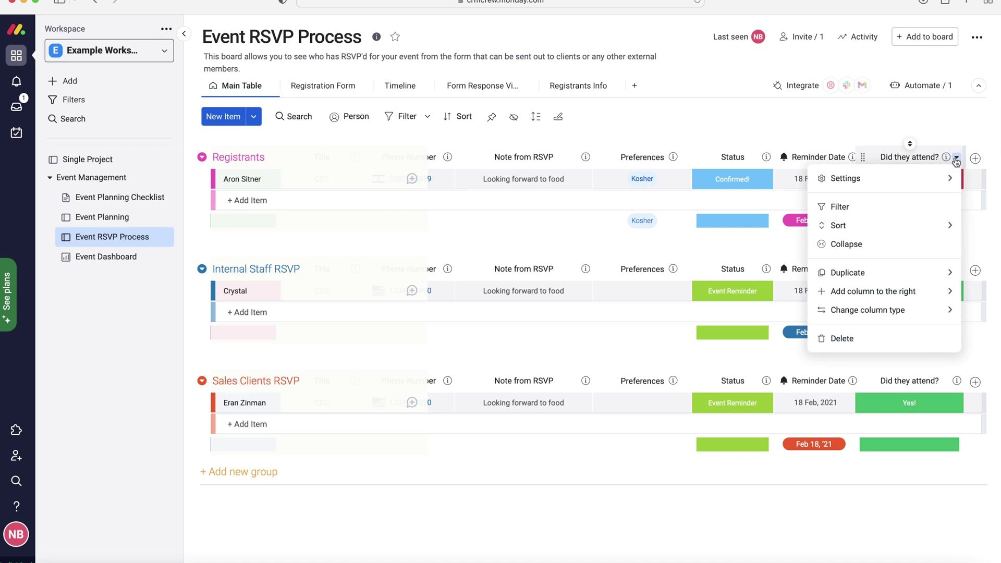
left_click(872, 211)
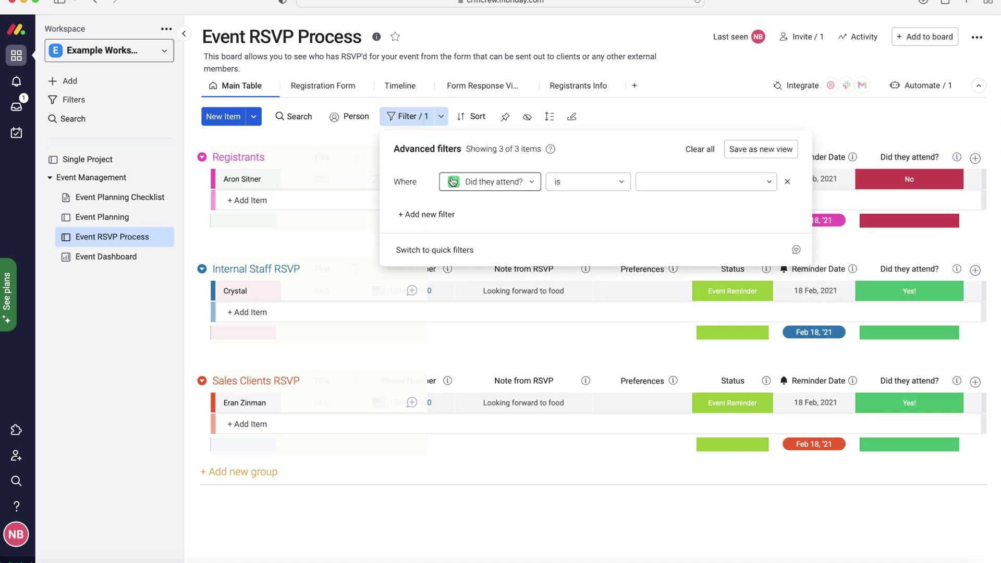
left_click(688, 182)
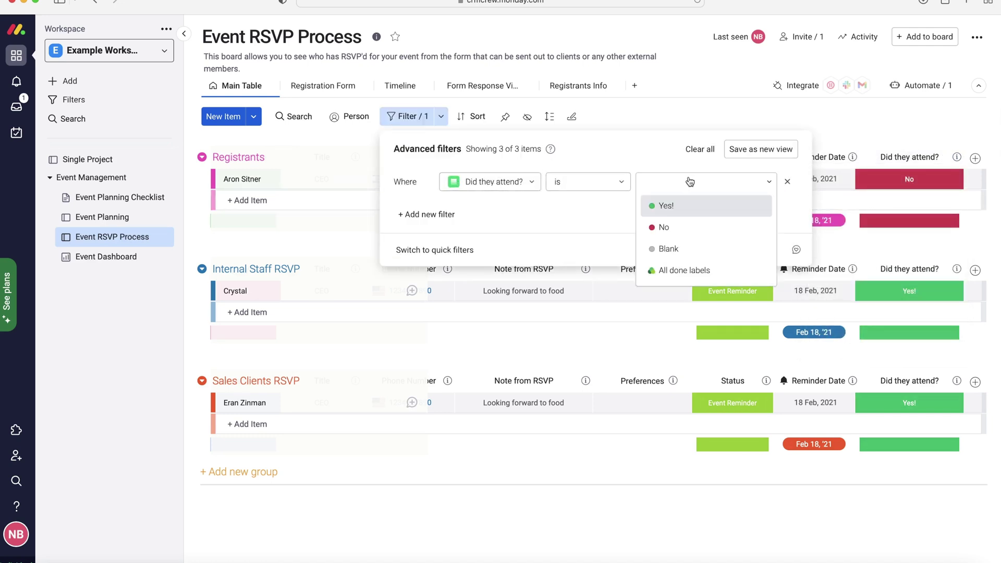
left_click(678, 229)
left_click(874, 134)
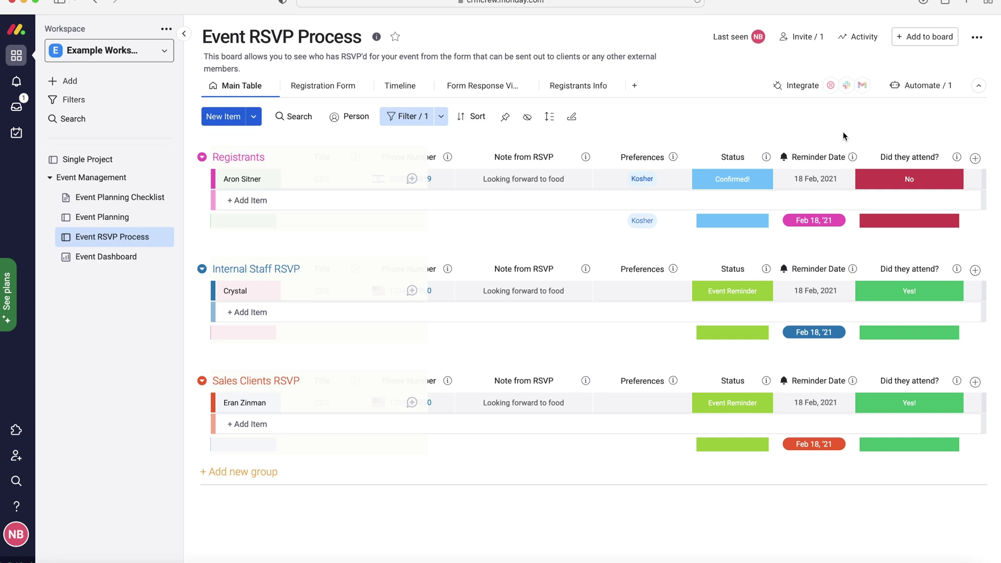
scroll(640, 242, "left", 10)
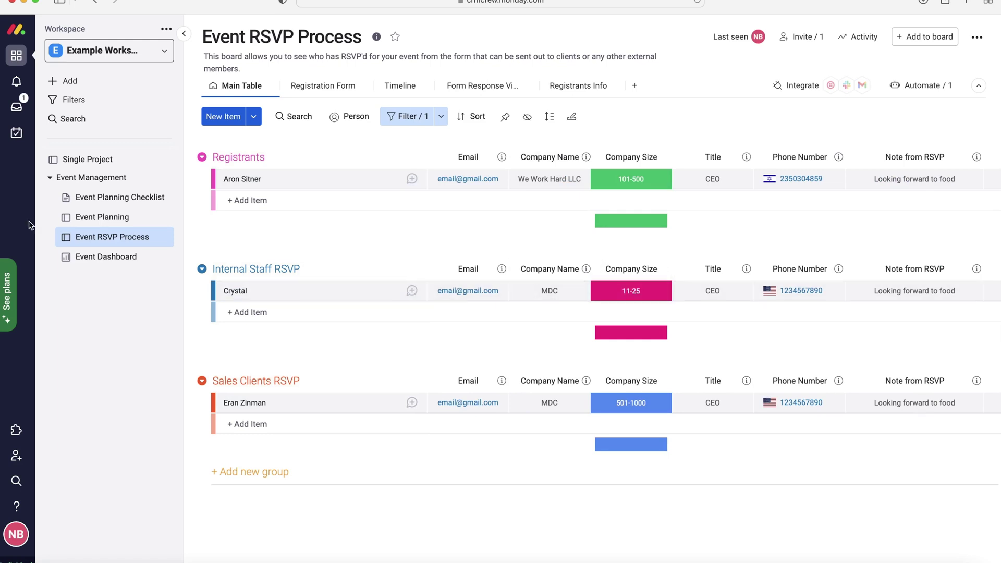
Open the Event Dashboard and review its Budget $110, Spent $45, Gantt, Workload and attendee widgets.
left_click(106, 257)
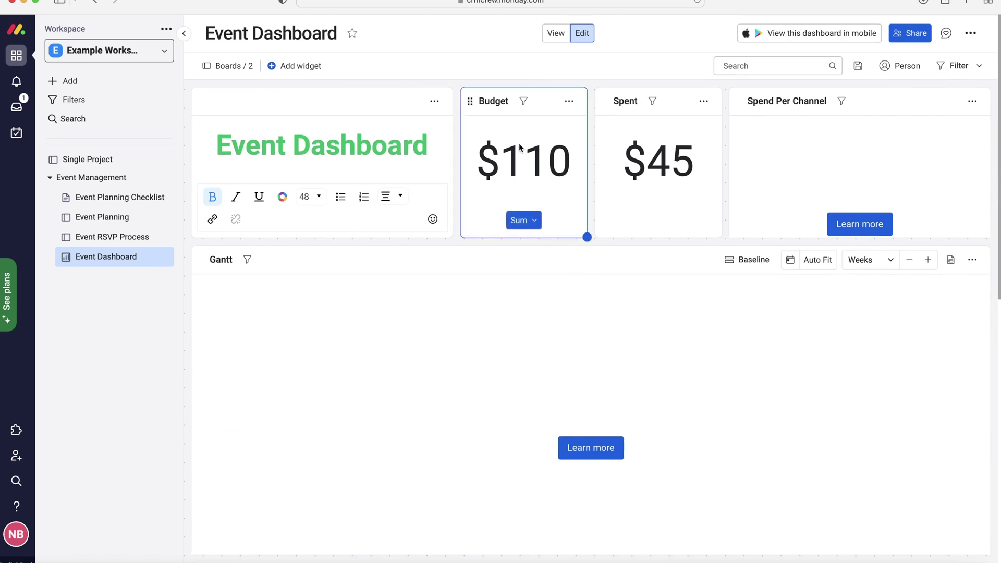
scroll(756, 290, "down", 10)
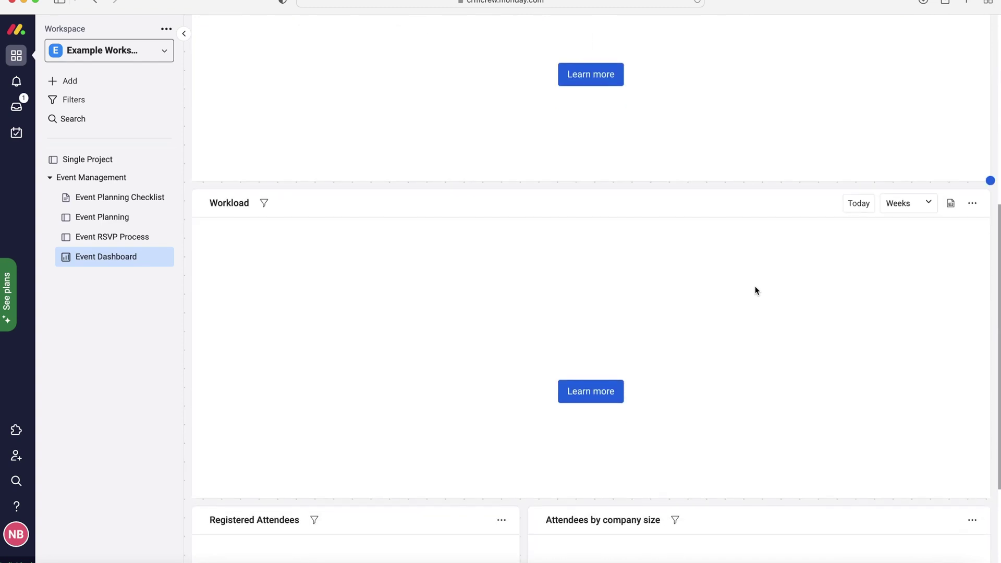
scroll(756, 290, "up", 10)
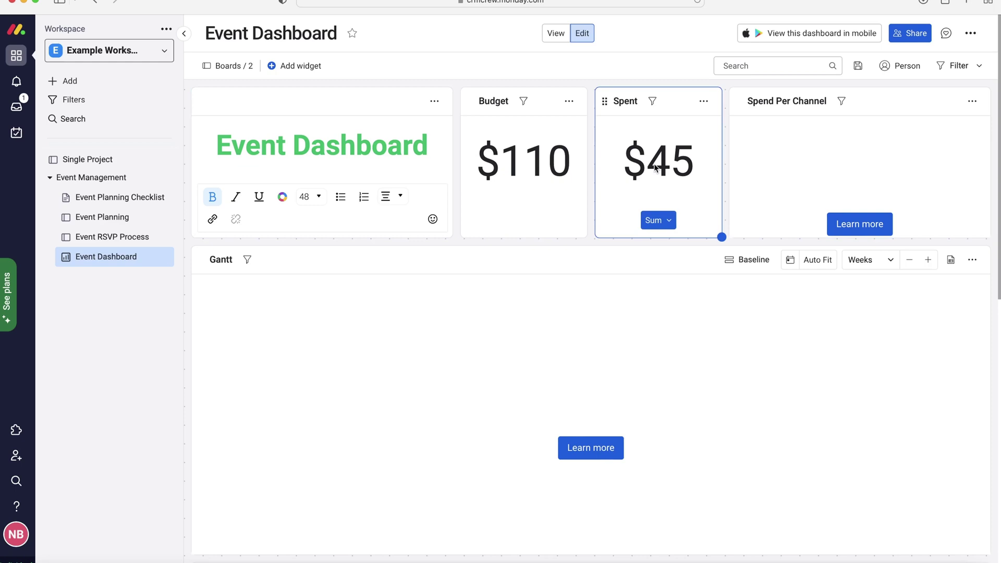
scroll(655, 273, "down", 7)
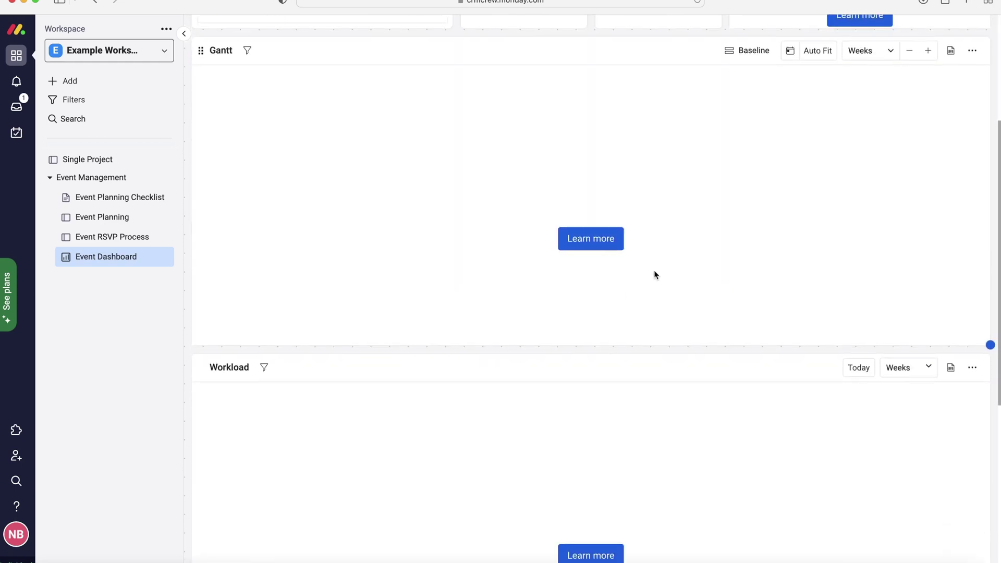
scroll(618, 352, "down", 3)
scroll(618, 352, "up", 10)
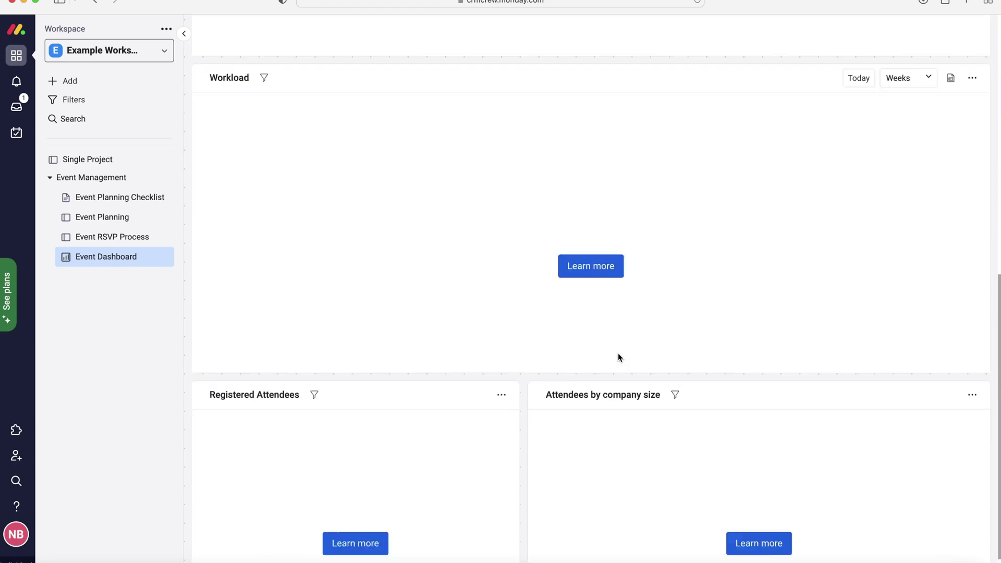